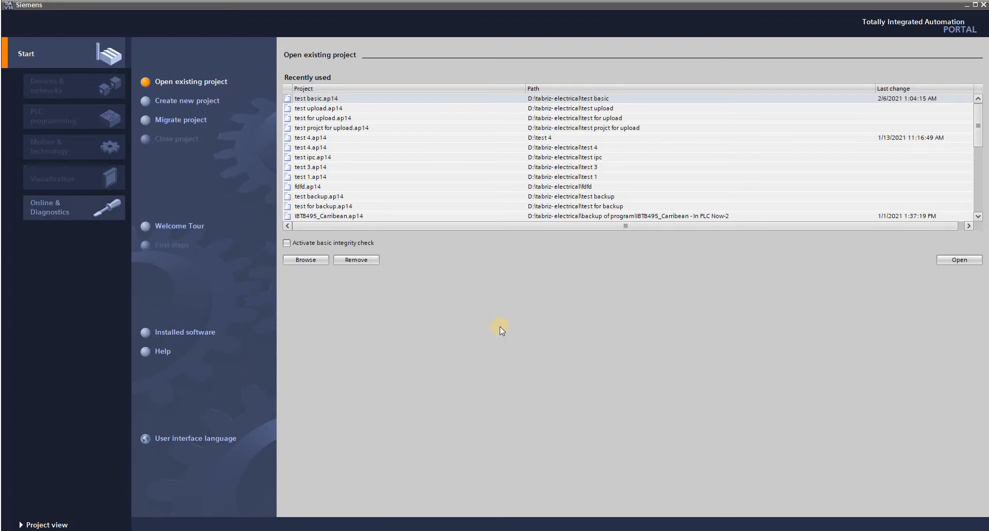
left_click(377, 260)
key("alt+Tab")
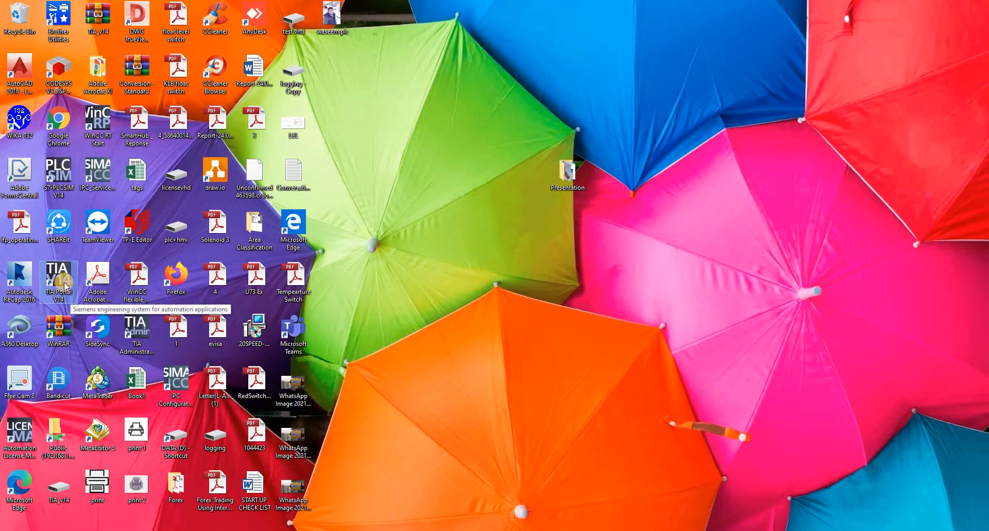
key("alt+Tab")
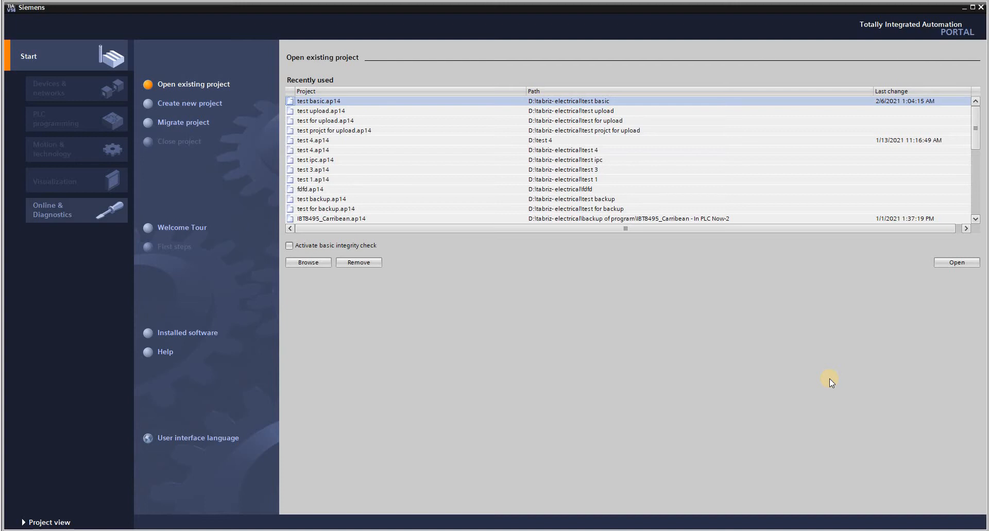
left_click(181, 106)
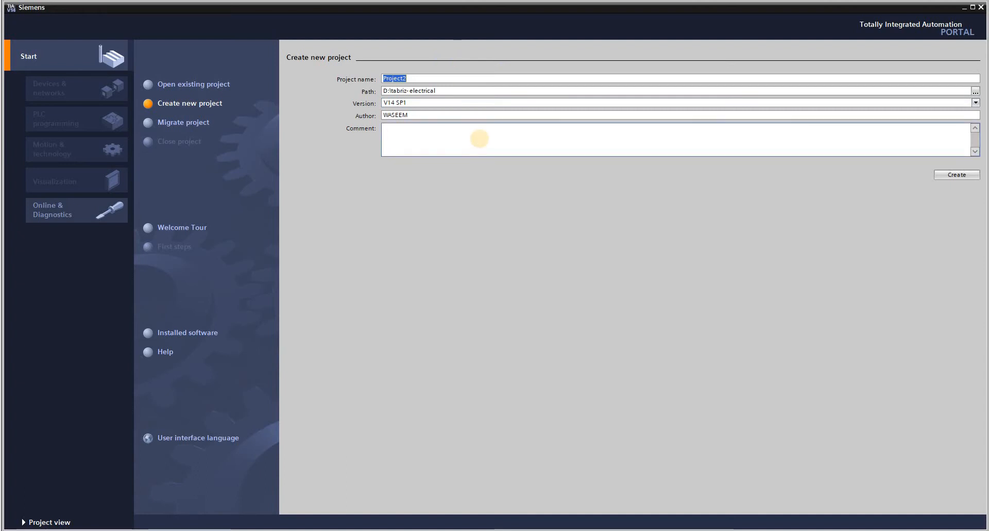
type("oshfwaougf")
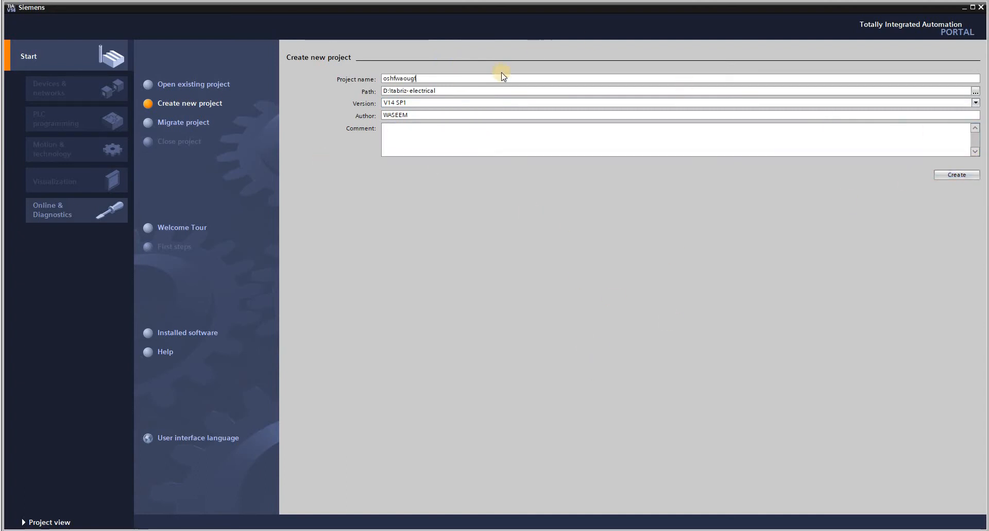
key("ctrl+a")
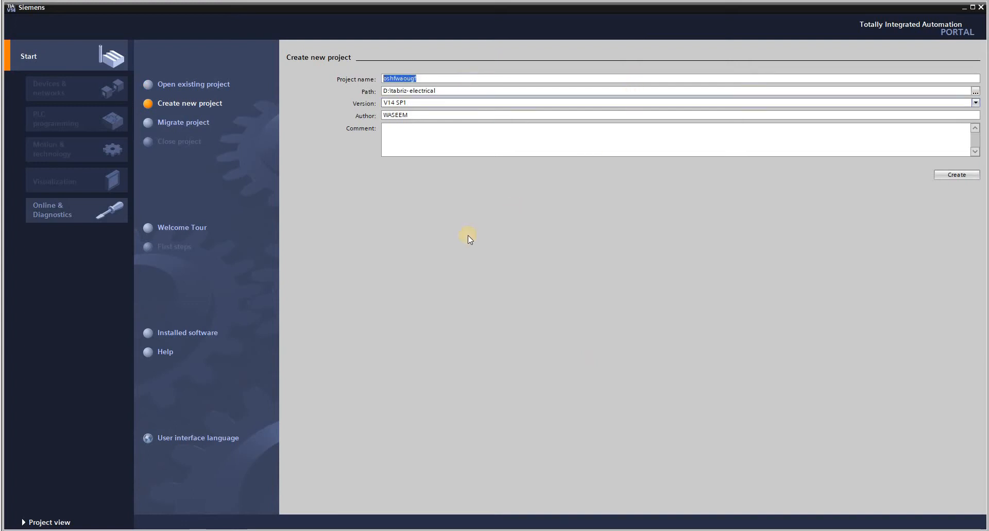
key("BackSpace")
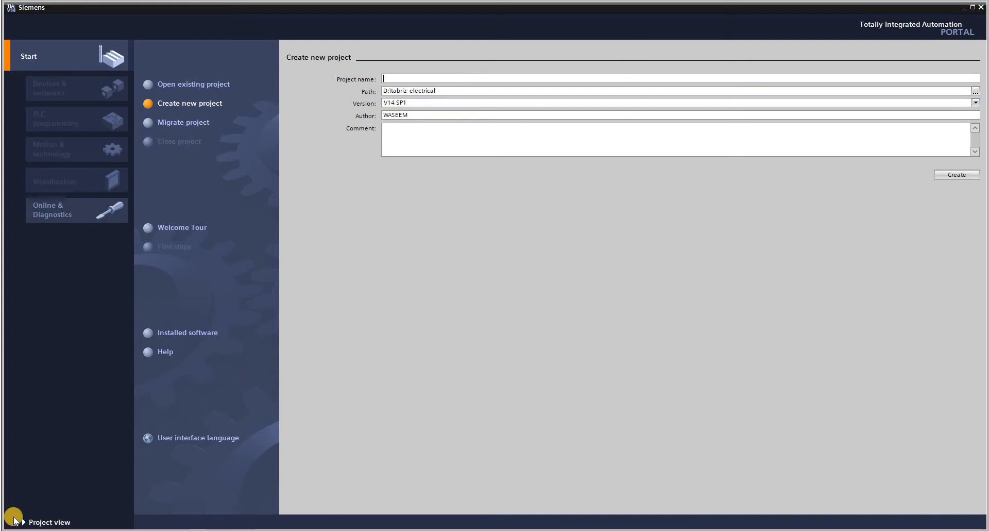
left_click(46, 523)
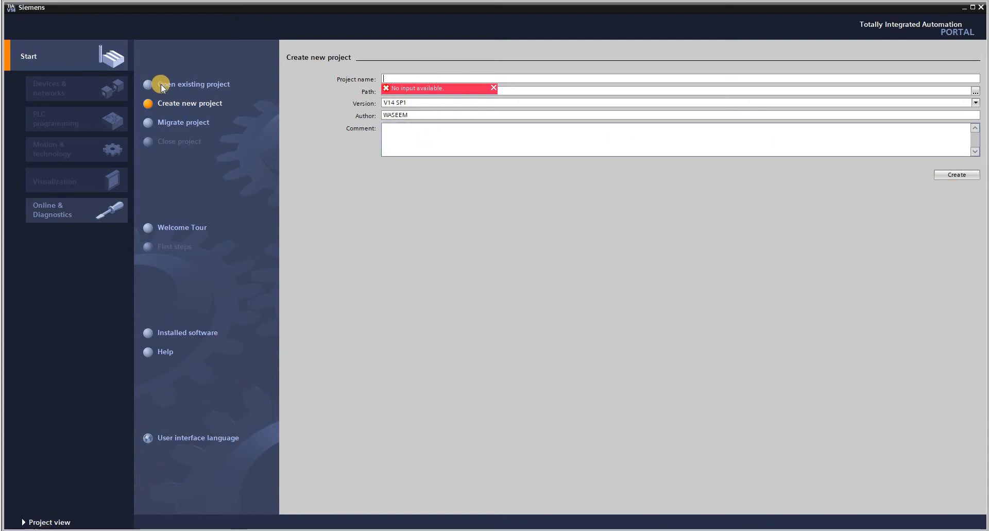
left_click(175, 87)
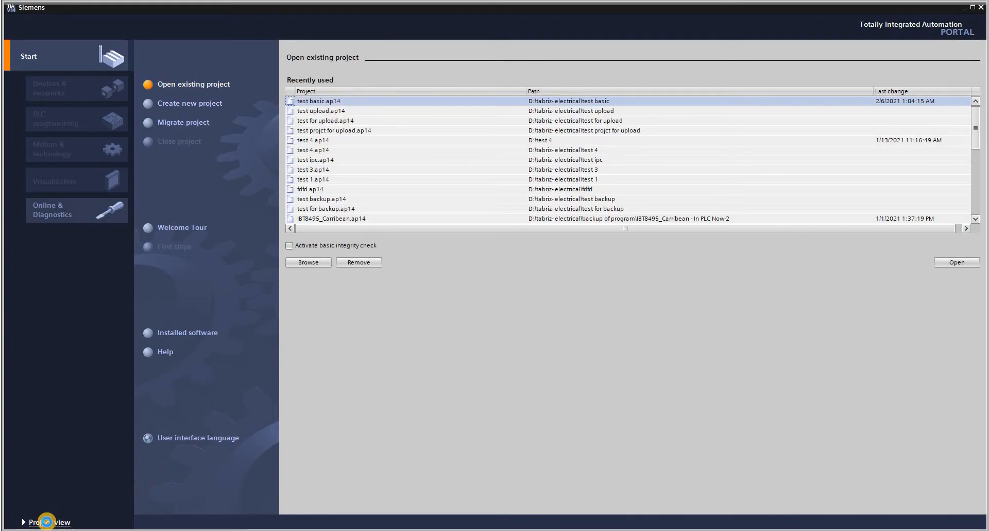
Switch to the project view, start a new project and name it "test for basic".
left_click(46, 522)
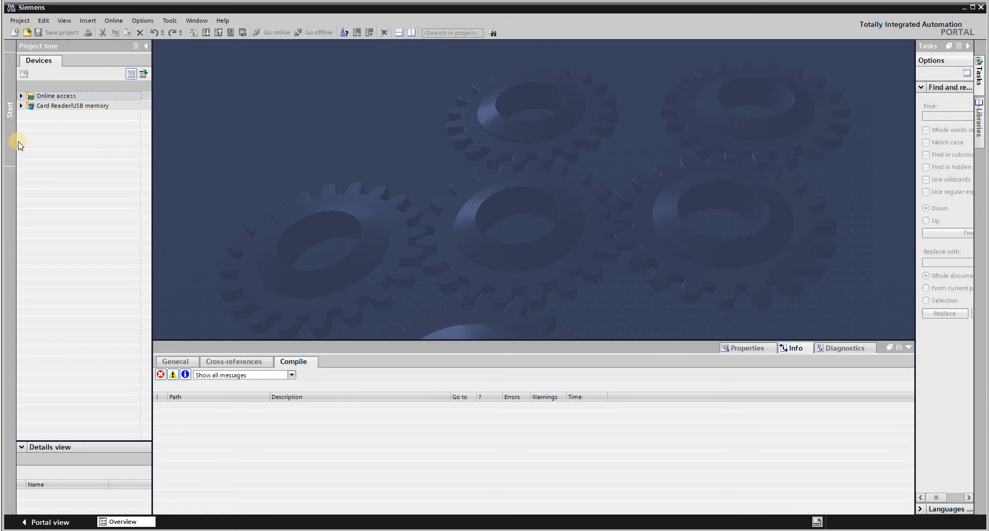
left_click(15, 32)
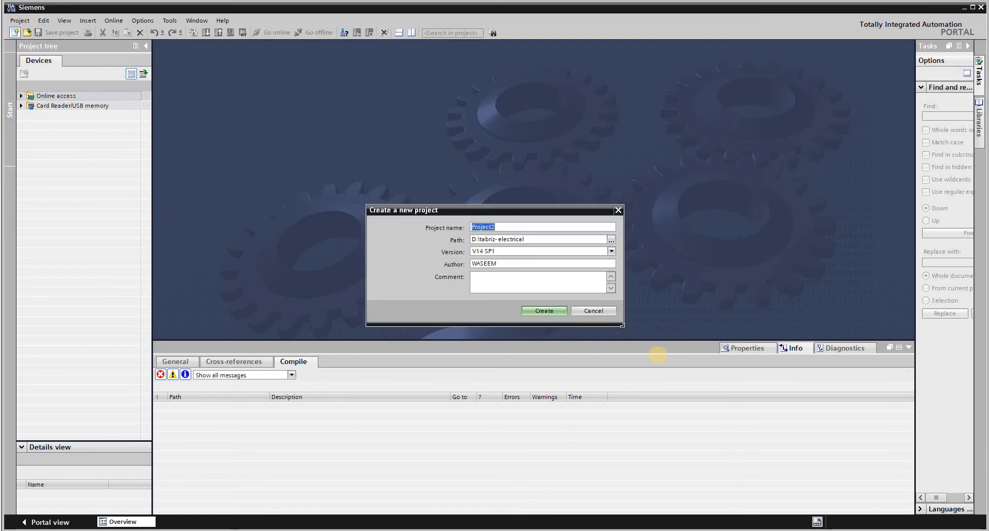
type("t3st")
key("BackSpace")
key("BackSpace")
type("e")
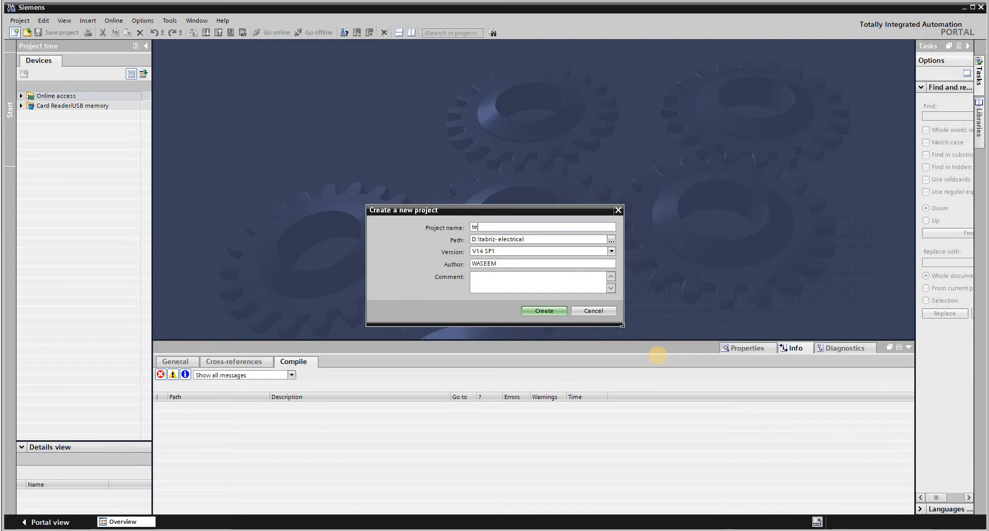
type("st for basic")
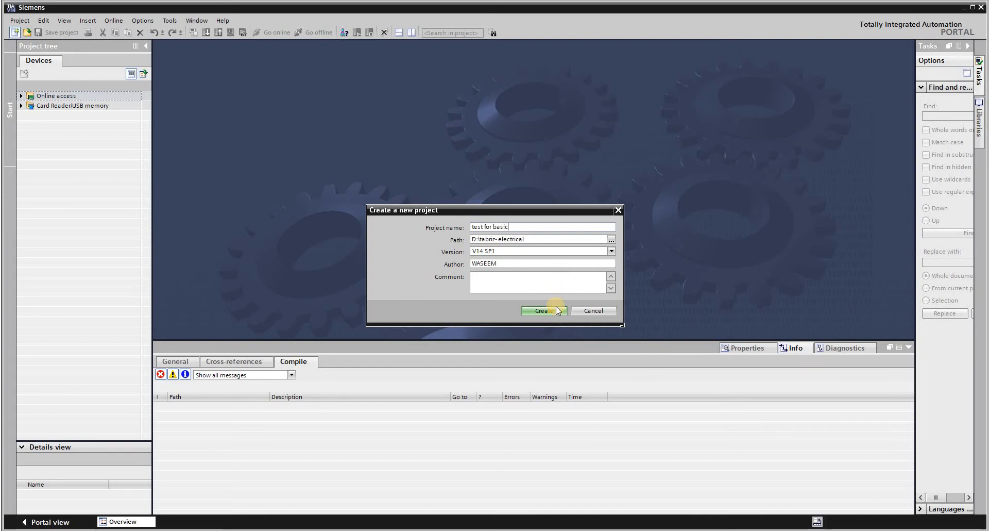
Confirm D:\tabriz- electrical as the storage folder and create the project.
left_click(611, 243)
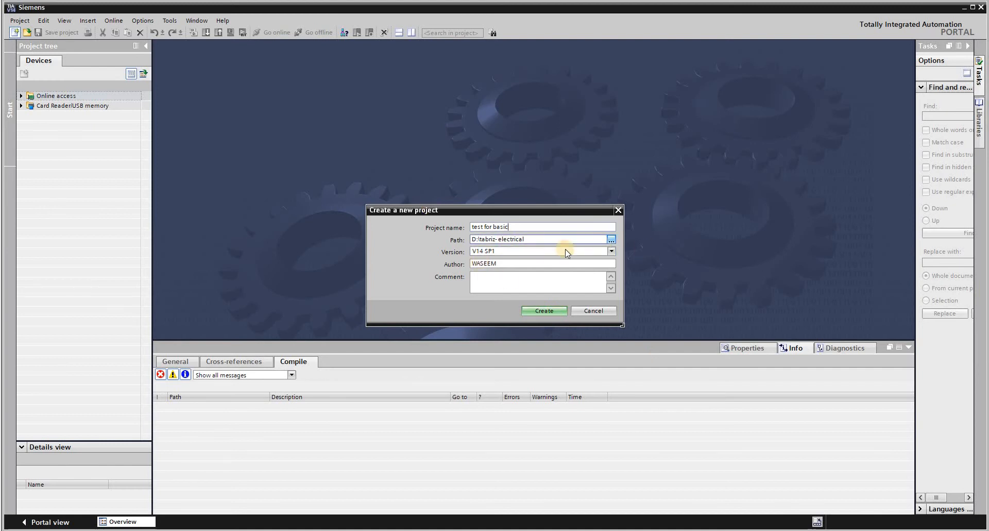
left_click(661, 483)
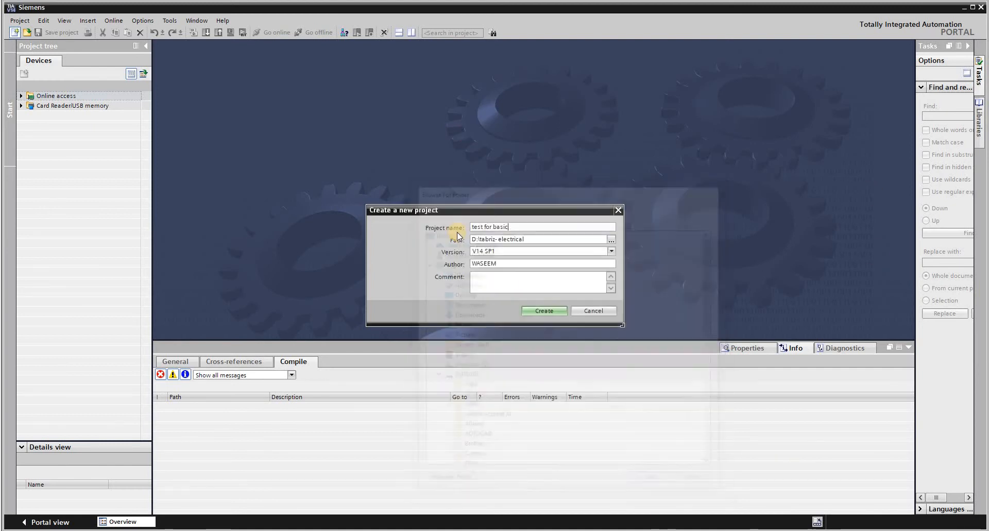
left_click(611, 240)
left_click(657, 482)
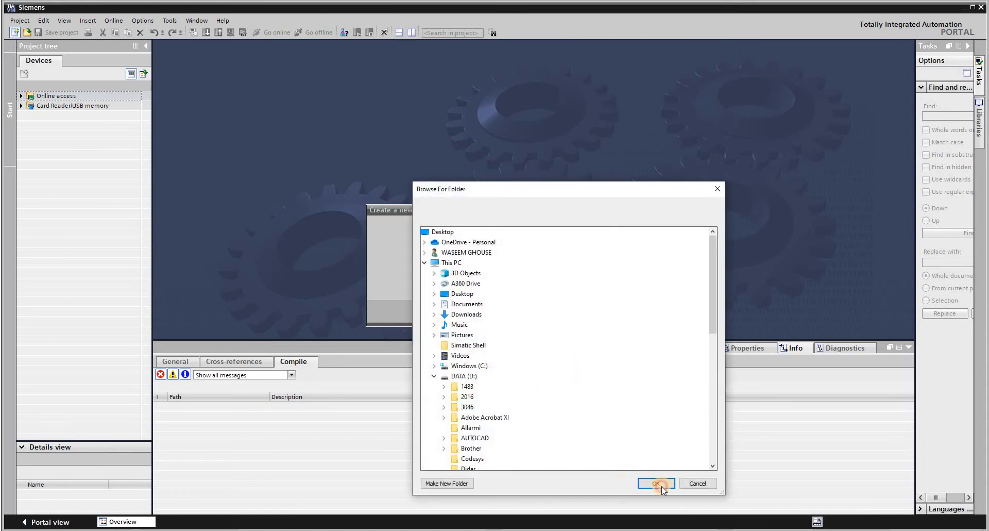
left_click(546, 310)
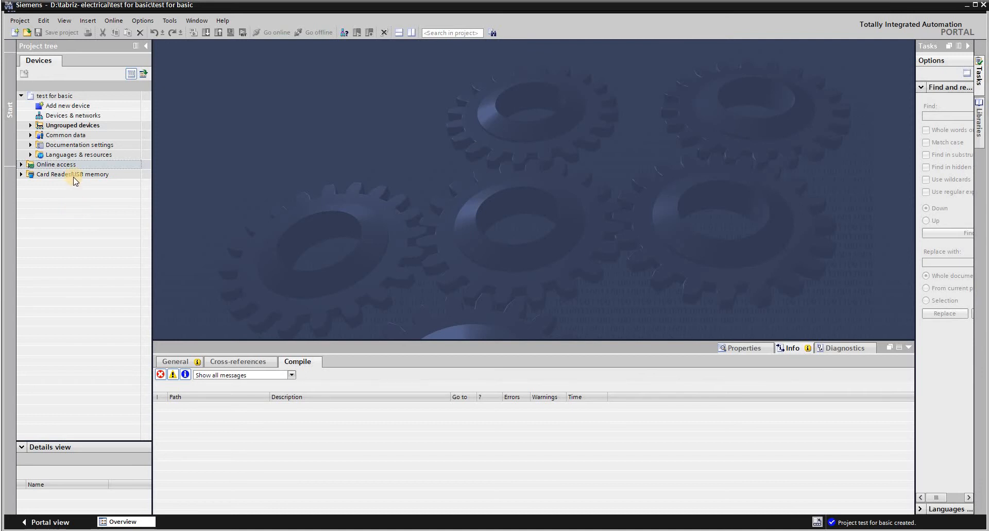
Add a SIMATIC S7-1200 controller to the project: CPU 1214C AC/DC/Rly, article 6ES7 214-1BG40-0XB0.
double_click(52, 106)
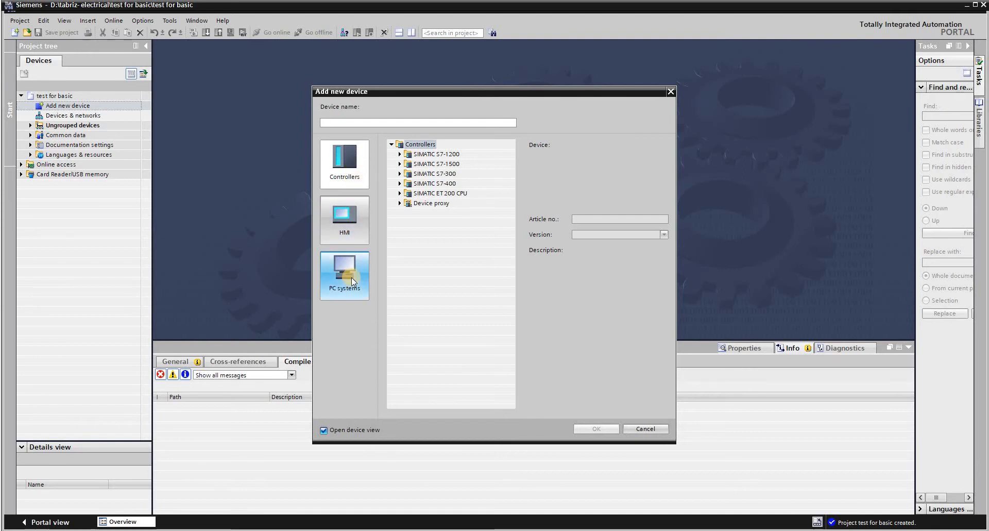
left_click(338, 159)
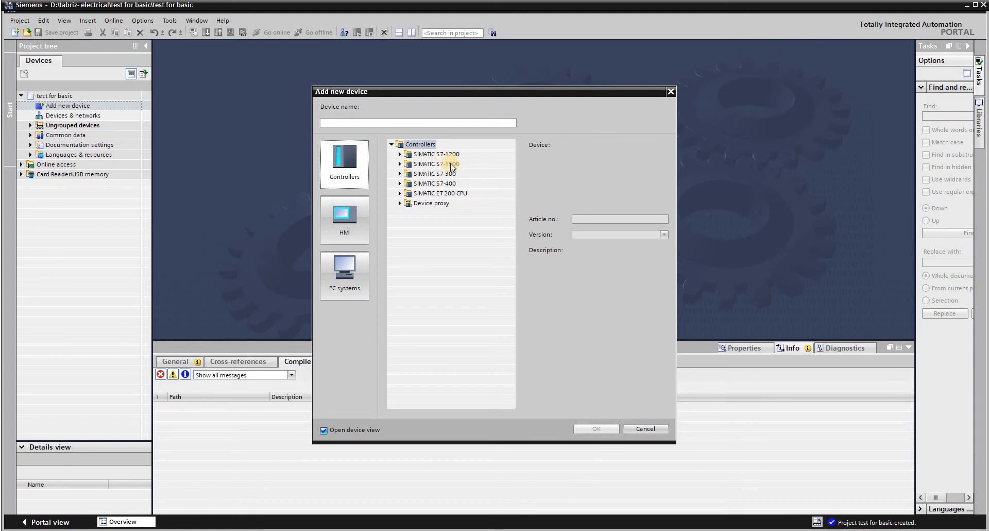
left_click(400, 154)
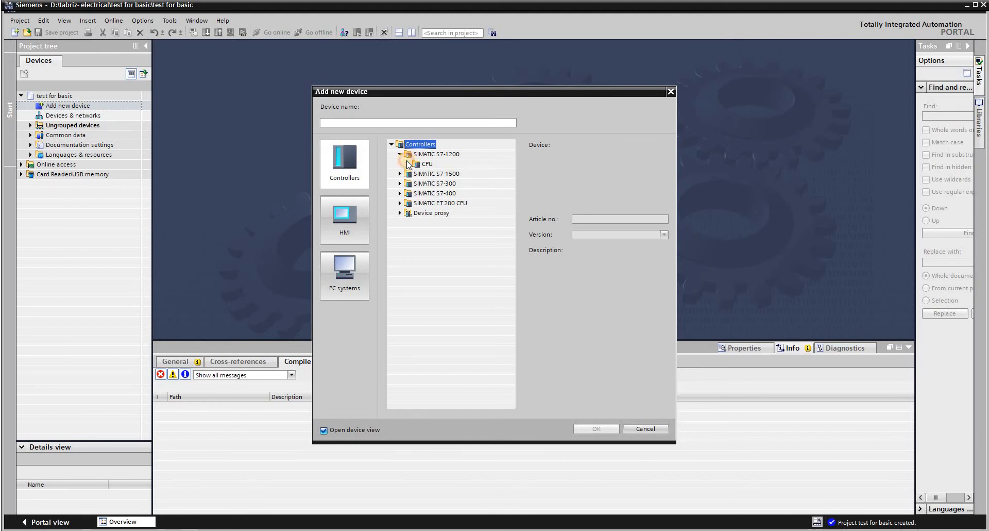
left_click(409, 164)
left_click_drag(509, 227, 512, 246)
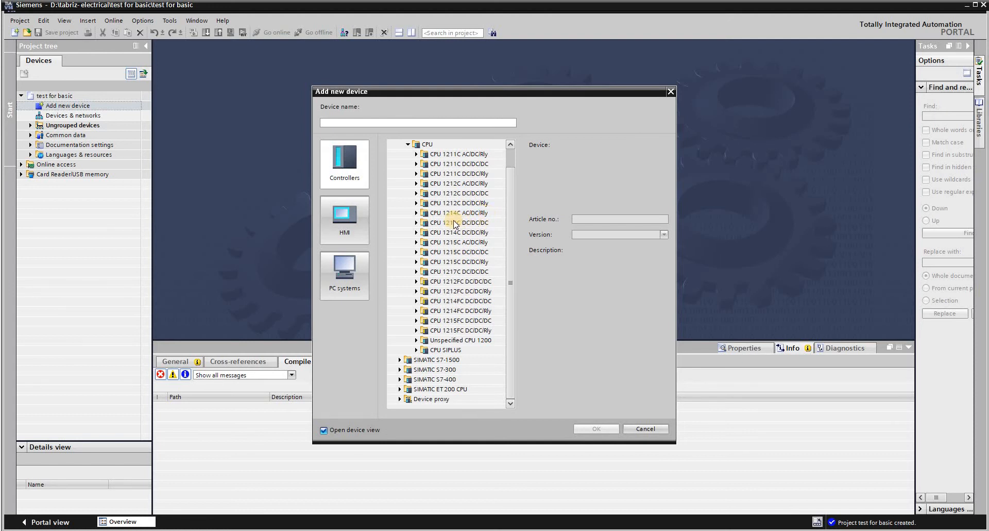
left_click(416, 212)
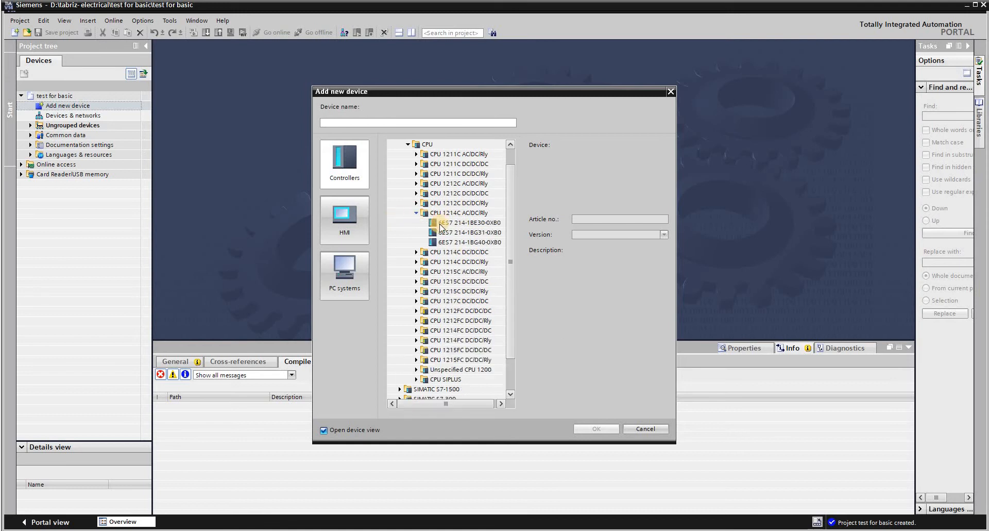
double_click(468, 246)
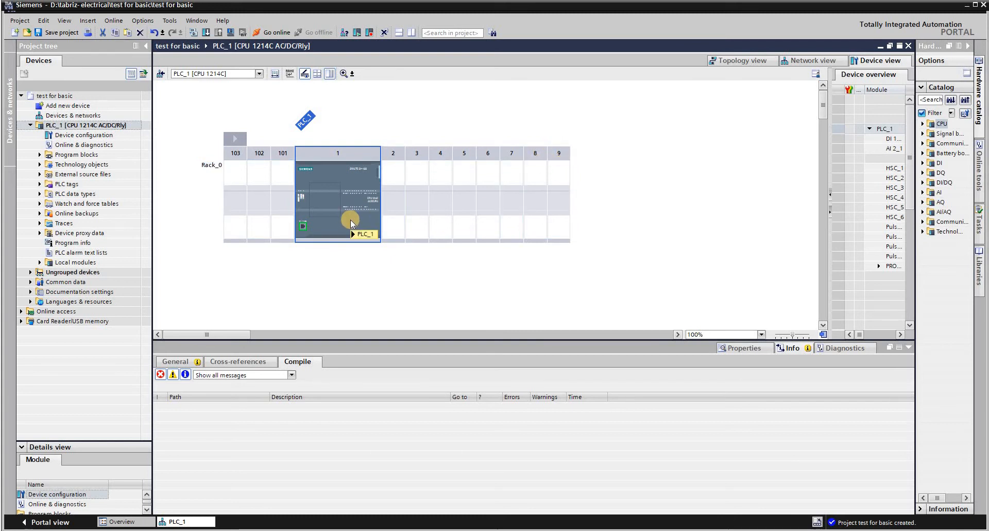
Examine the CPU's digital input and output addresses on its front in the rack.
mouse_move(350, 220)
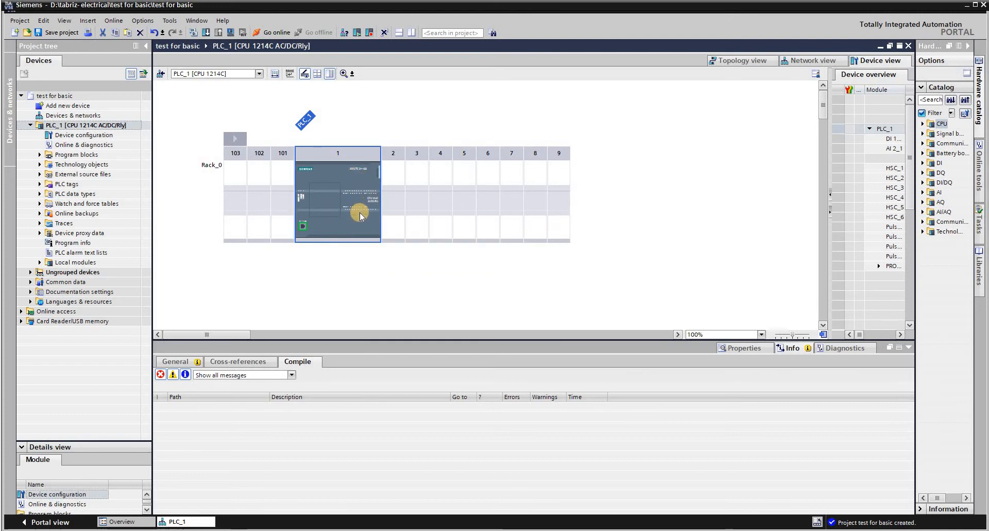
scroll(359, 213, "up", 3)
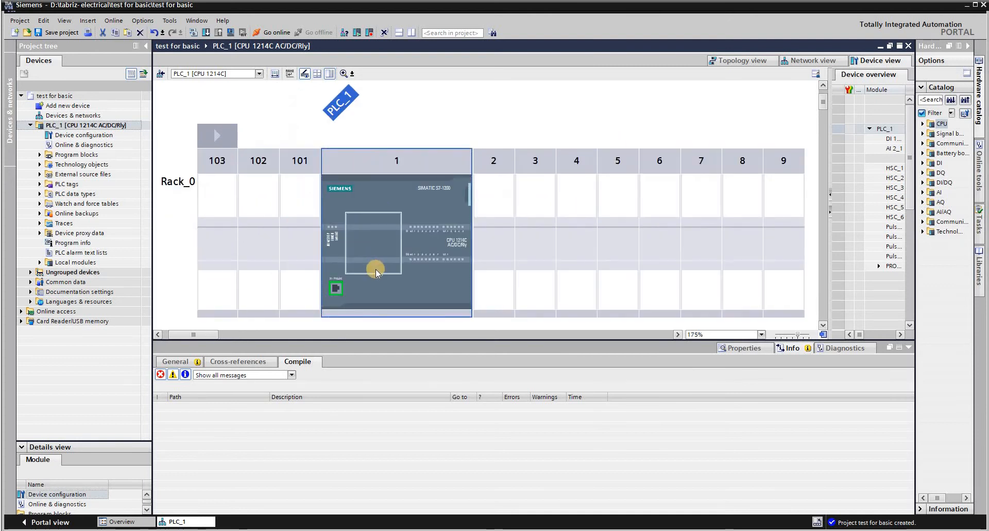
scroll(438, 255, "up", 1)
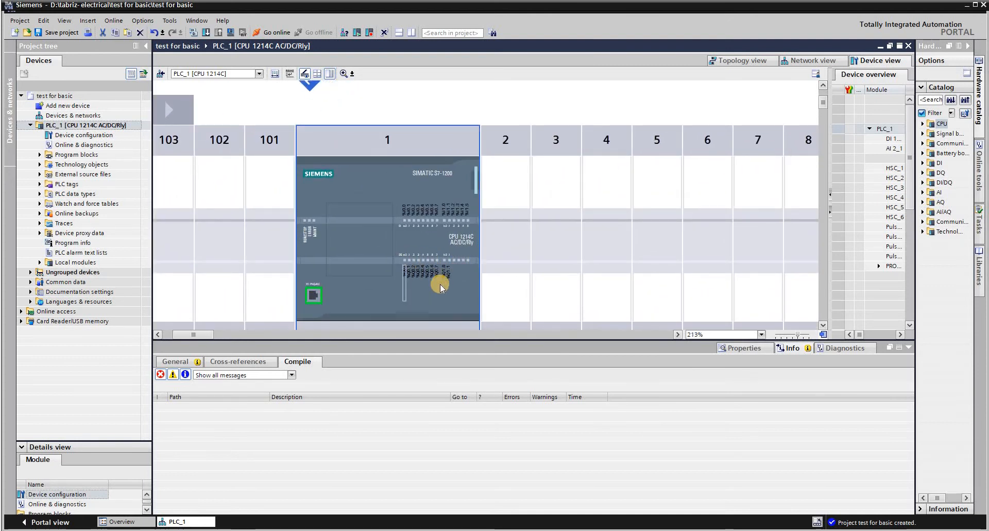
scroll(447, 253, "up", 3)
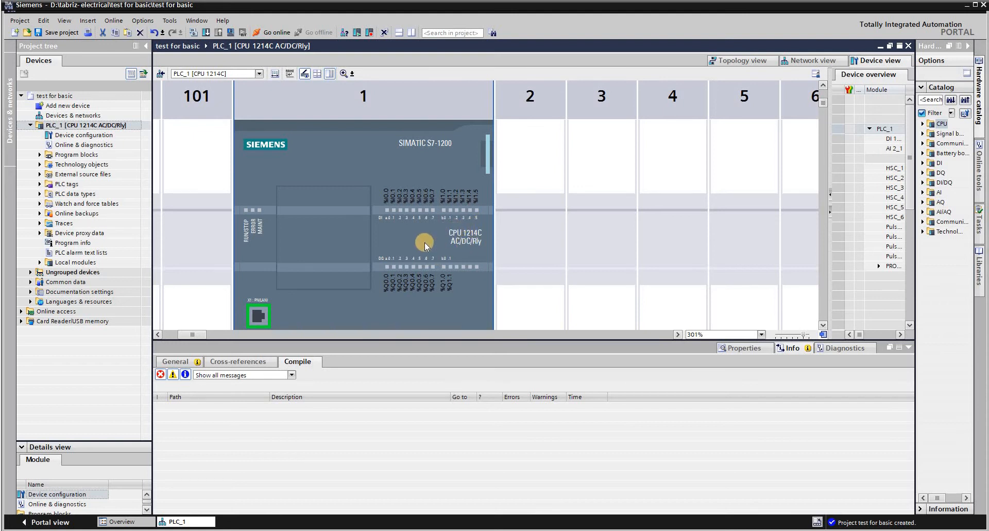
scroll(424, 243, "down", 3)
scroll(426, 237, "down", 2)
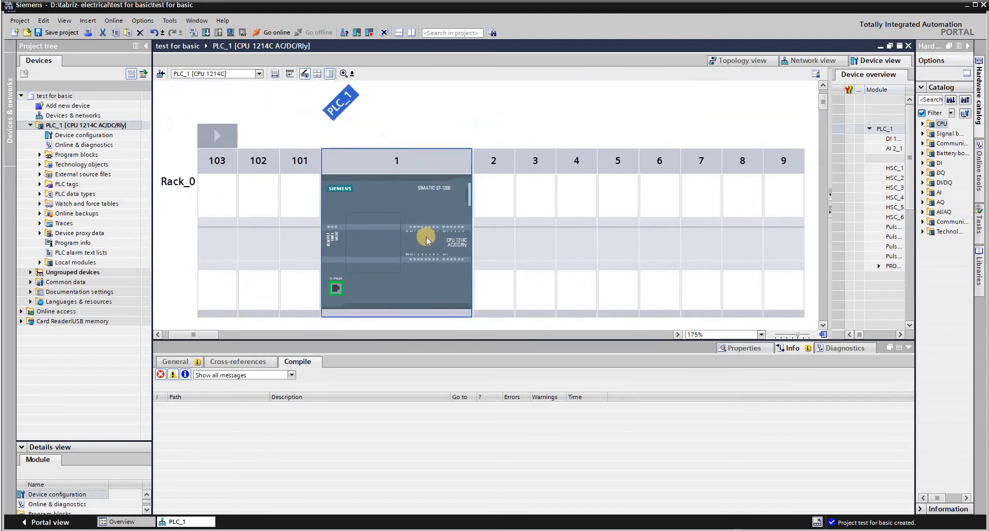
scroll(425, 236, "down", 4)
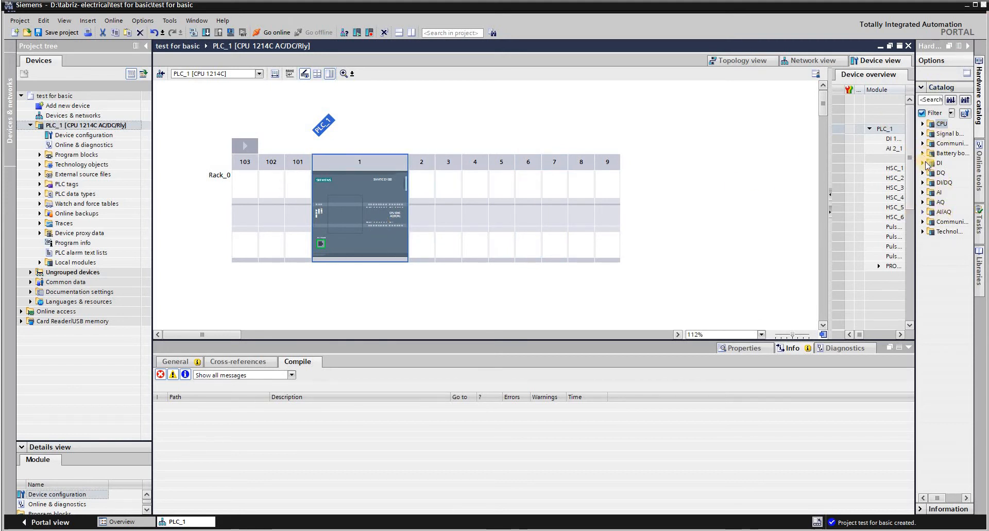
Add the AI 4x13BIT analog input module 6ES7 231-4HD32-0XB0 to slot 2 of the rack.
left_click(924, 192)
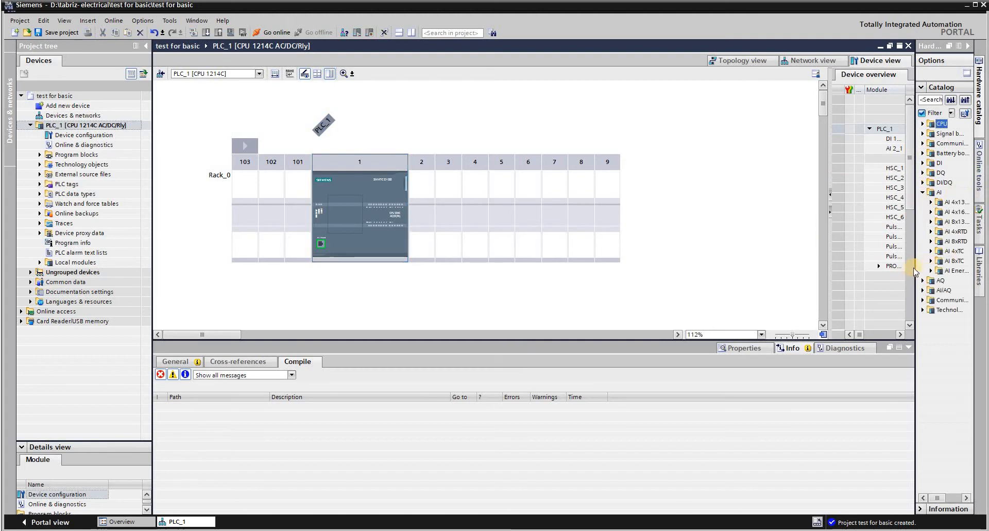
left_click_drag(913, 267, 832, 268)
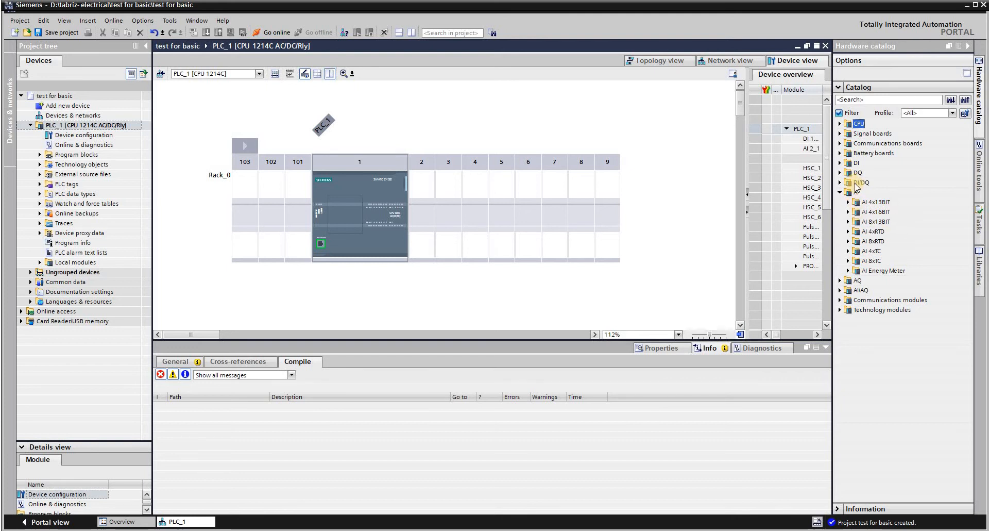
left_click(850, 203)
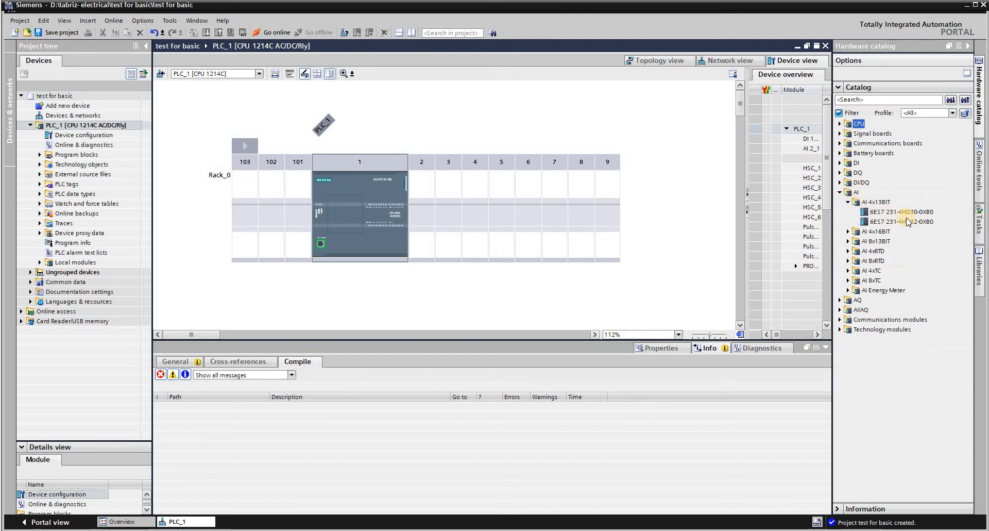
double_click(905, 222)
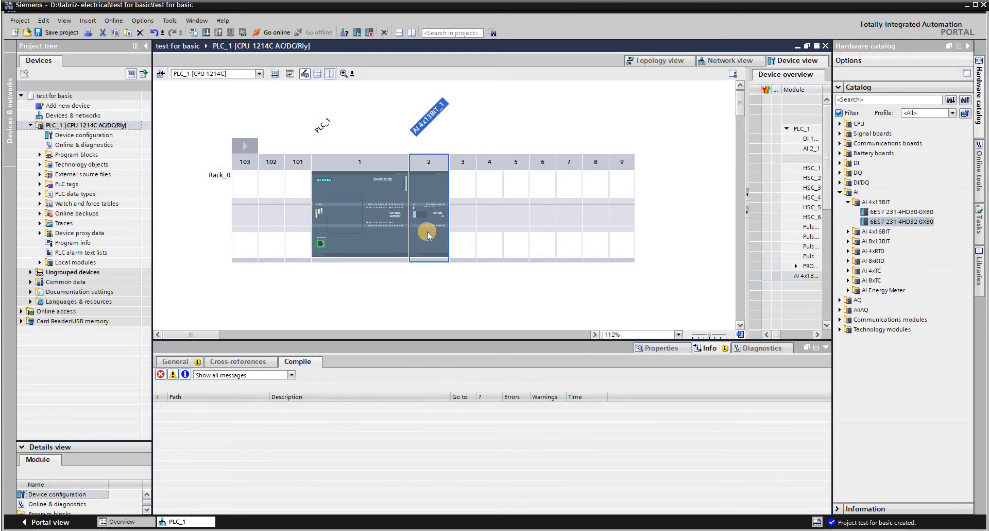
Add the DI 8x24VDC digital input module 6ES7 221-1BF32-0XB0 to slot 3 of the rack.
left_click(855, 163)
left_click(840, 162)
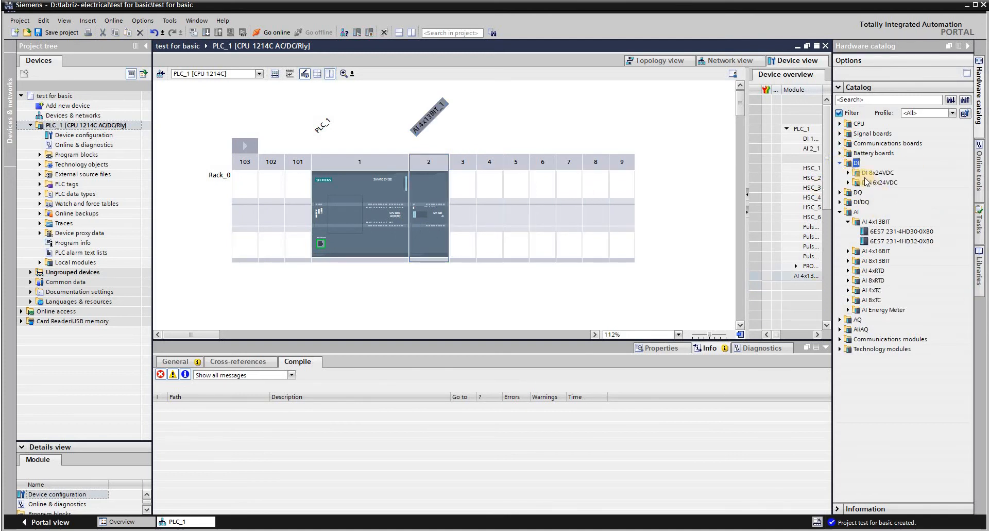
left_click(849, 172)
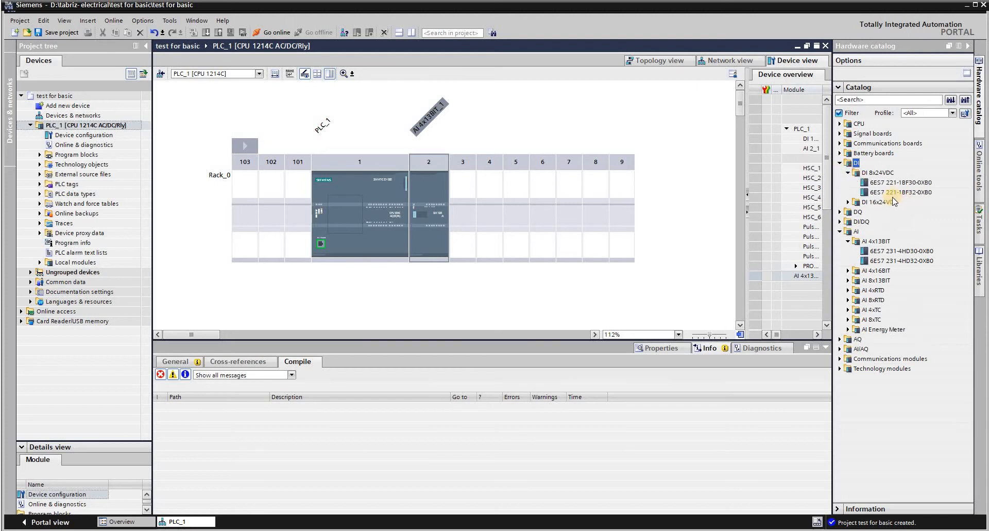
double_click(891, 192)
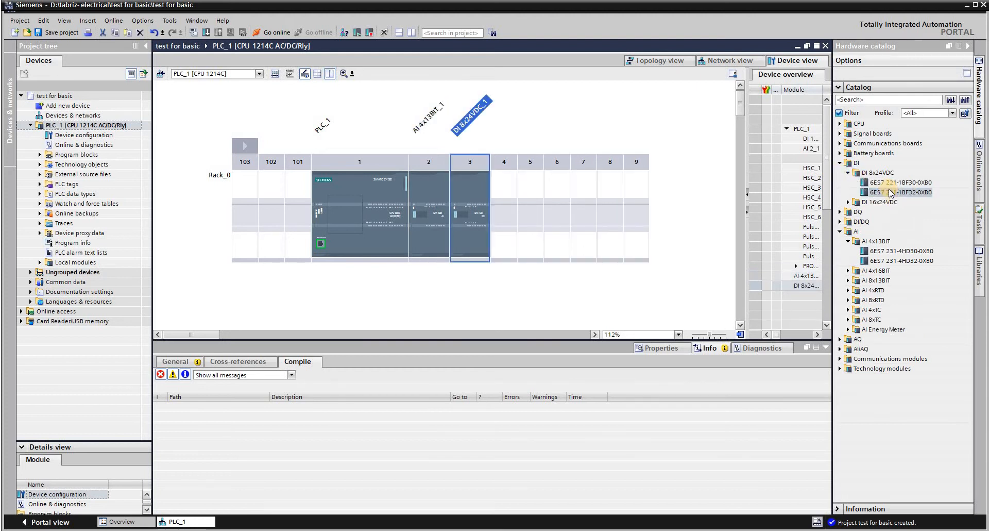
Add the DQ 16xRelay digital output module 6ES7 222-1HH32-0XB0 to slot 4 of the rack.
left_click(840, 211)
left_click(370, 248)
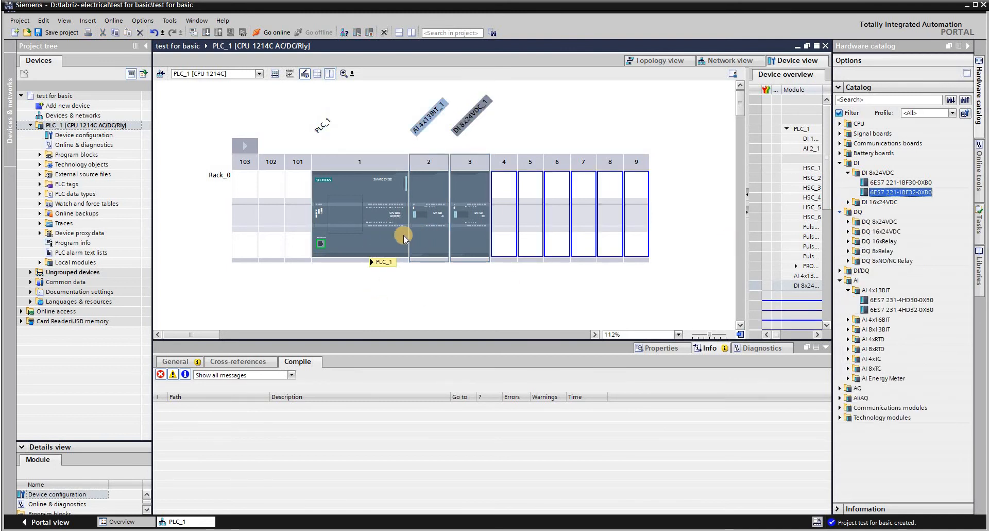
left_click(665, 186)
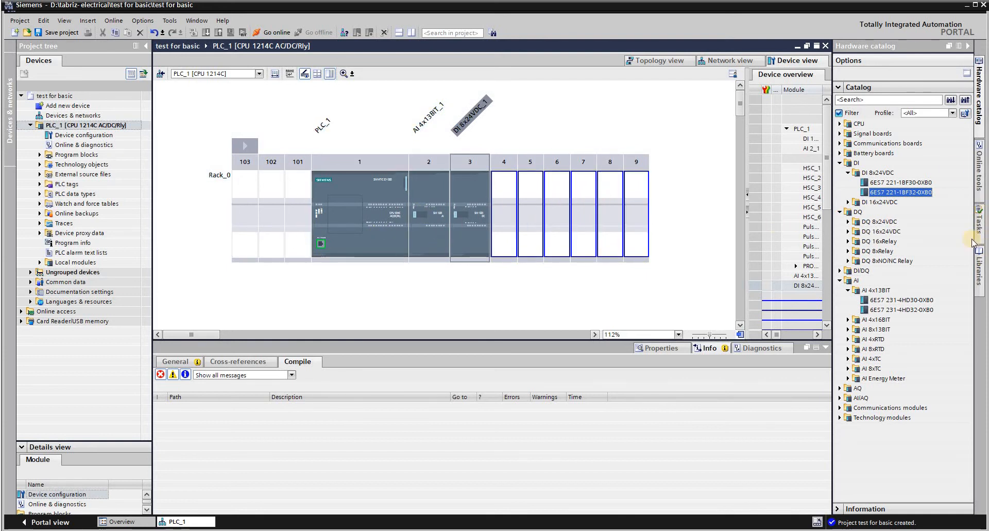
left_click(848, 241)
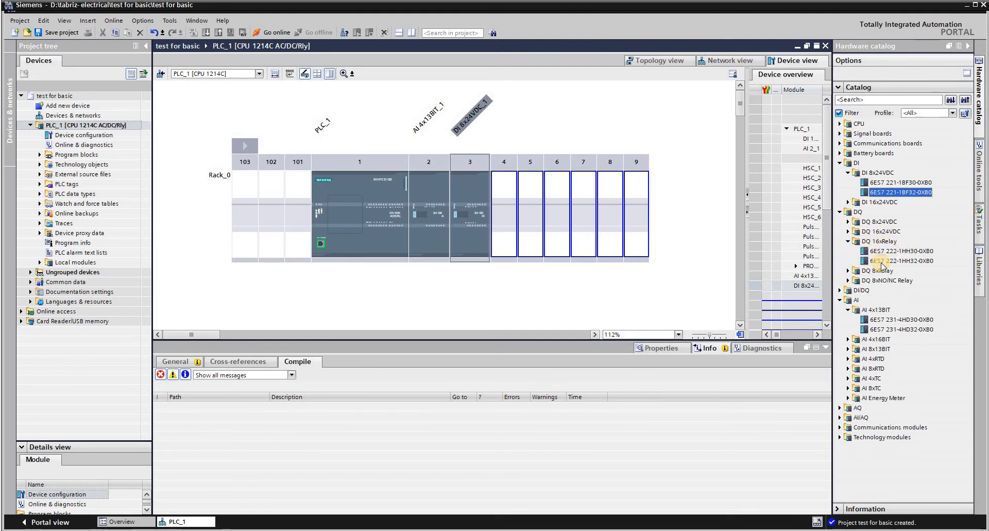
double_click(882, 261)
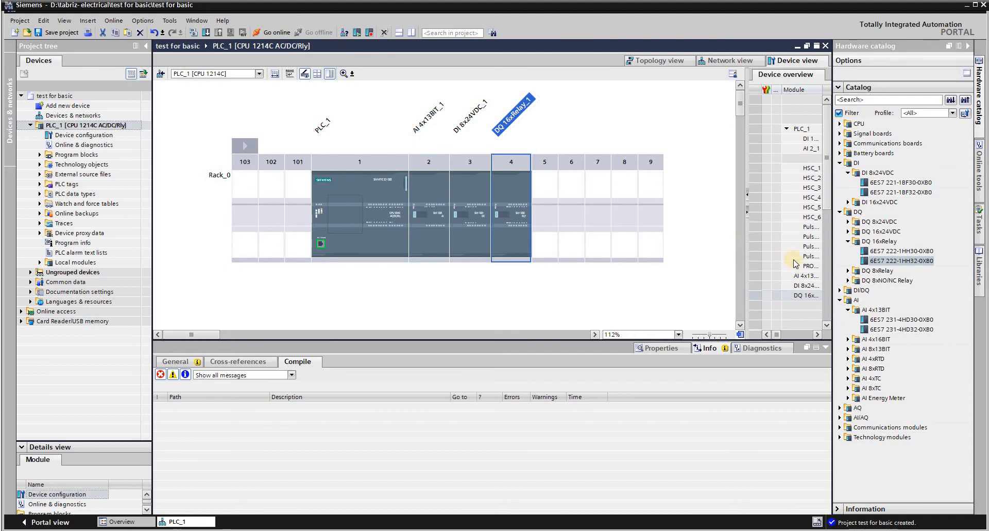
Add the PROFIBUS communications module CM 1243-5, article 6GK7243-5DX30-0XE0, to slot 101 of the rack.
left_click(841, 428)
left_click(848, 447)
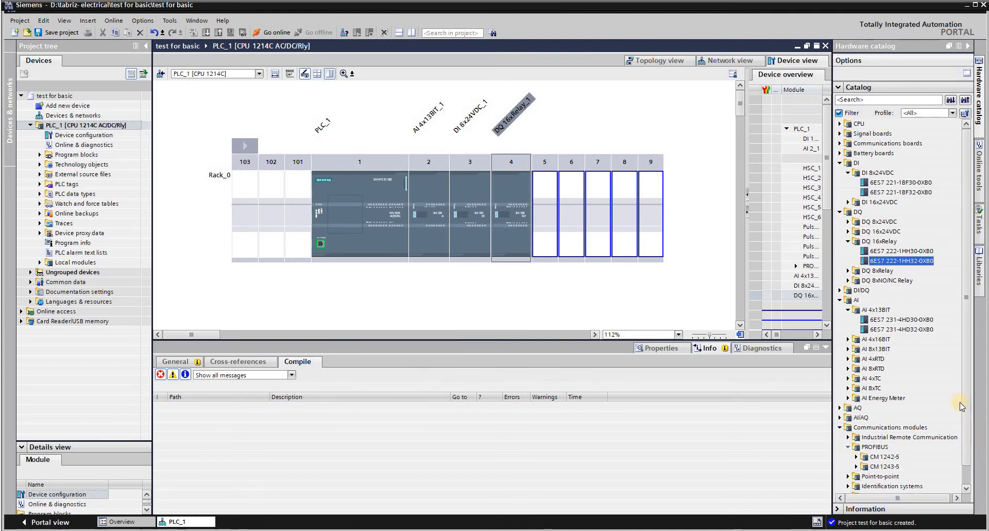
scroll(876, 422, "down", 1)
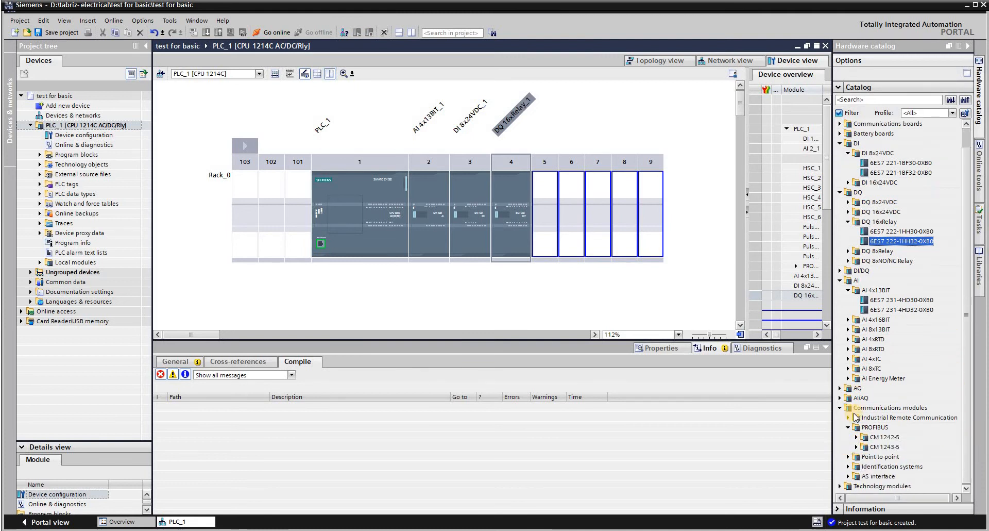
left_click(857, 446)
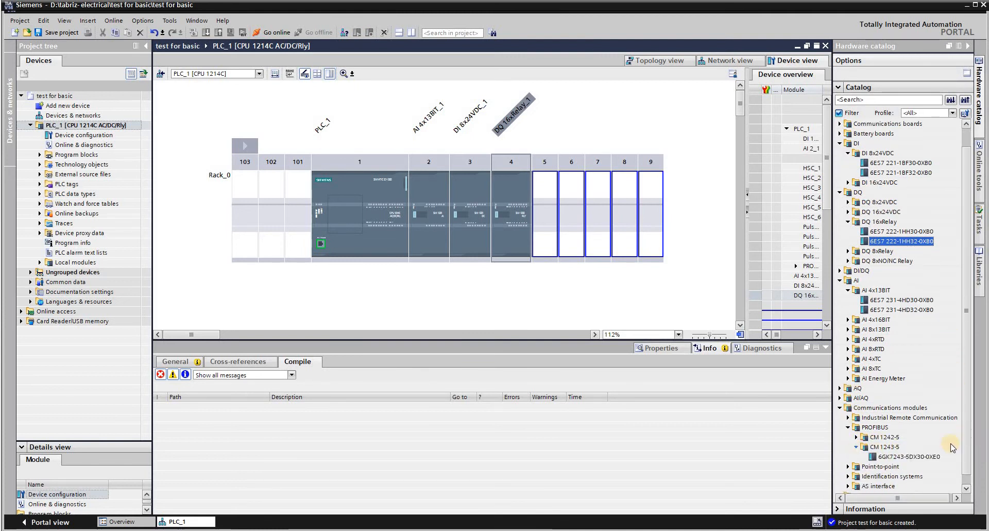
double_click(909, 457)
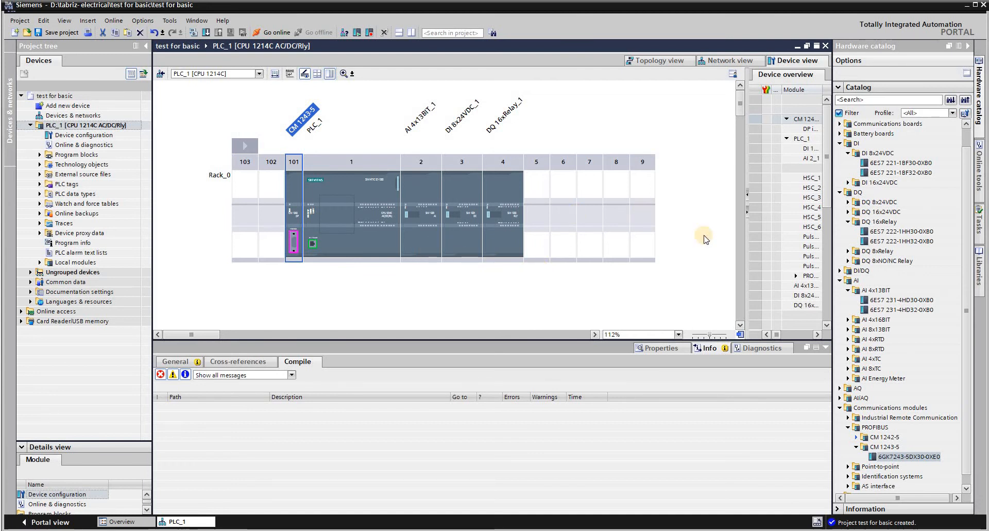
Add a second DQ 16xRelay module, article 6ES7 222-1HH32-0XB0, to slot 5 of the rack.
left_click(869, 211)
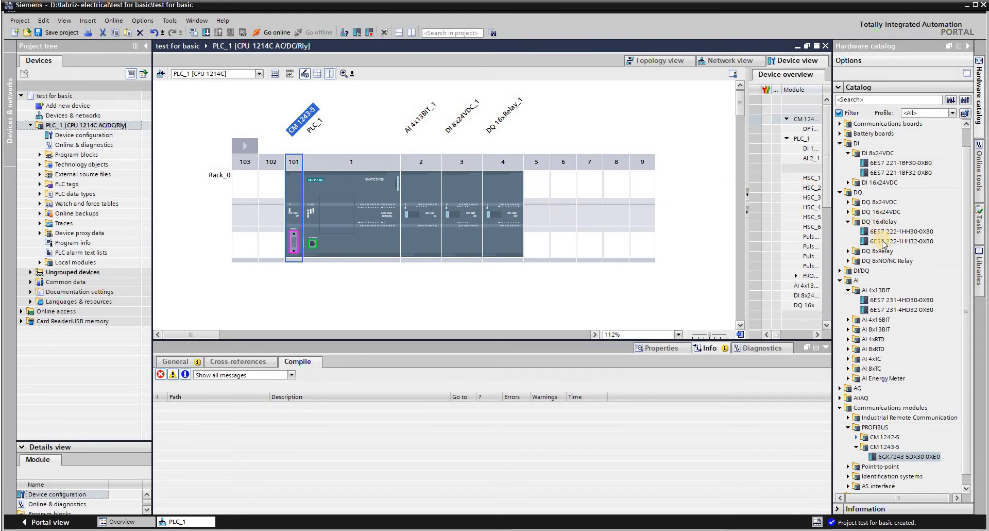
left_click_drag(883, 243, 541, 198)
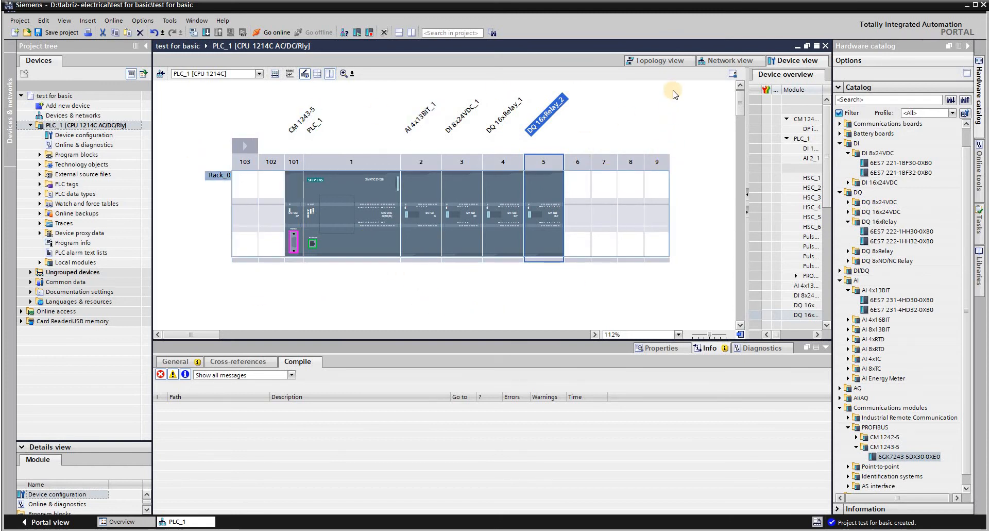
left_click(453, 315)
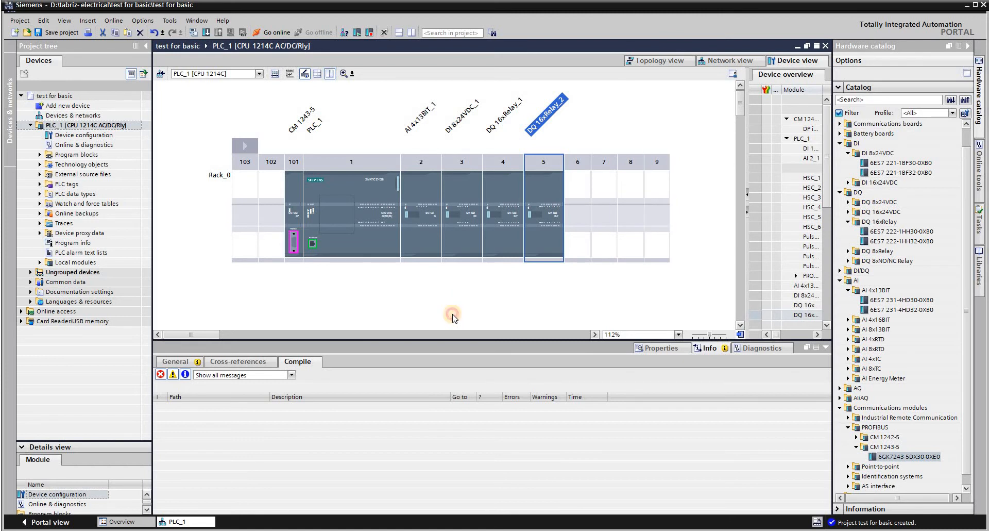
Delete the second DQ 16xRelay module from slot 5 of the rack.
left_click(543, 240)
key("Delete")
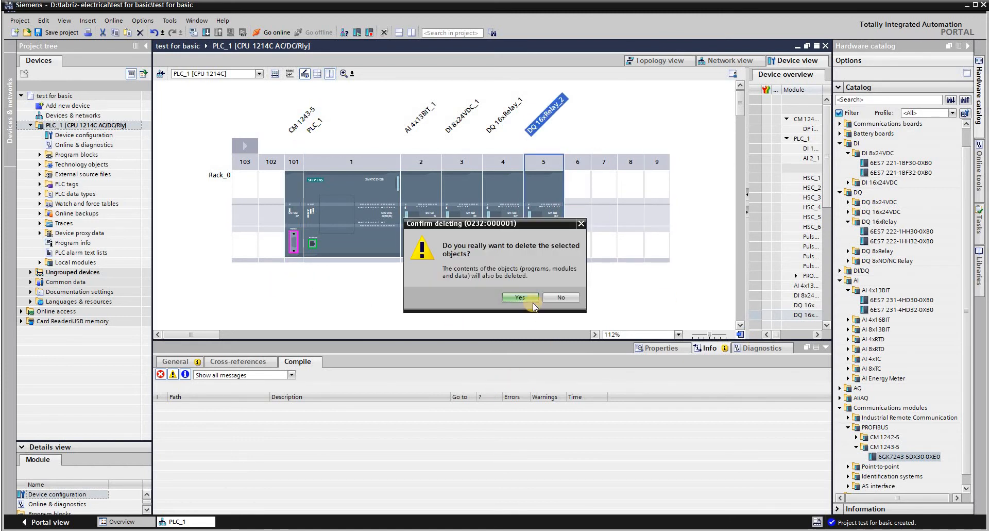
left_click(520, 297)
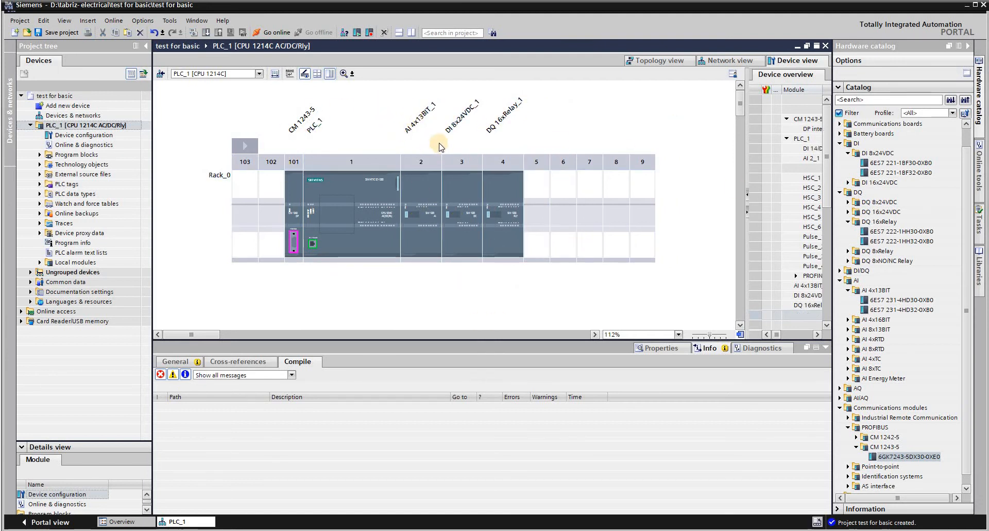
Delete the CM 1243-5 communications module from slot 101 of the rack.
left_click(480, 143)
left_click(298, 182)
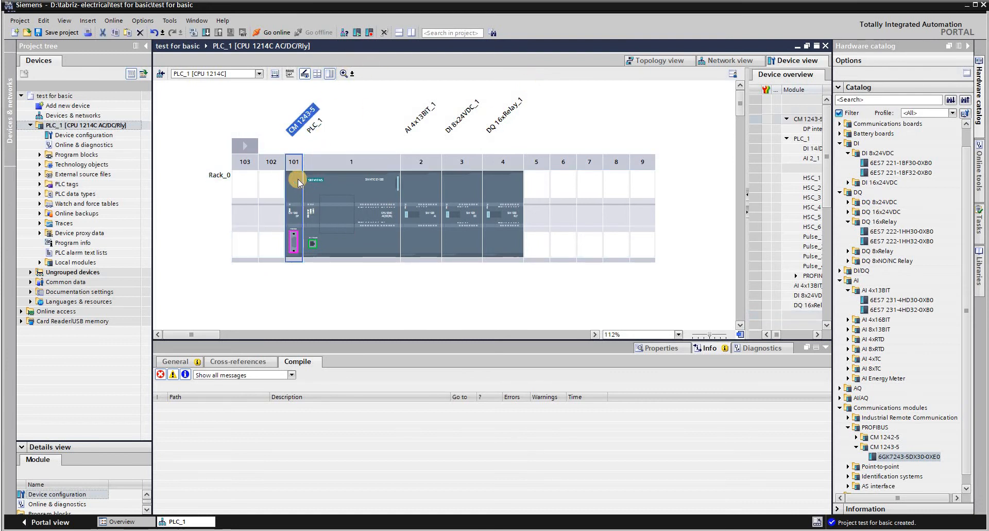
key("Delete")
left_click(527, 300)
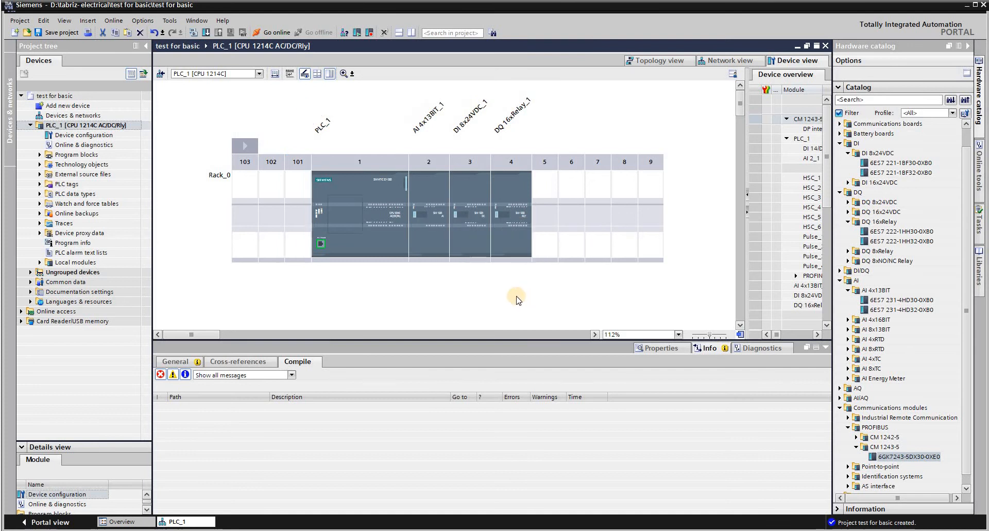
left_click(324, 246)
left_click(320, 242)
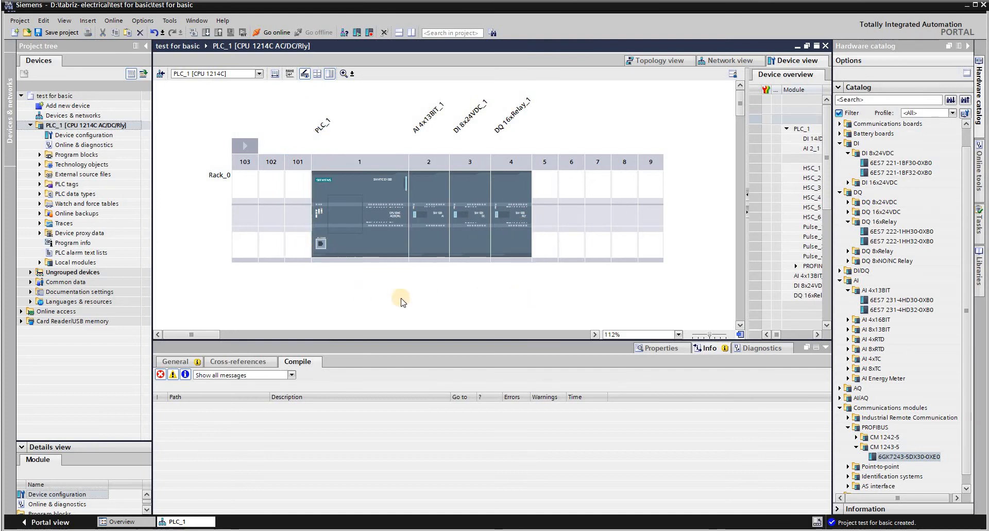
left_click(484, 253)
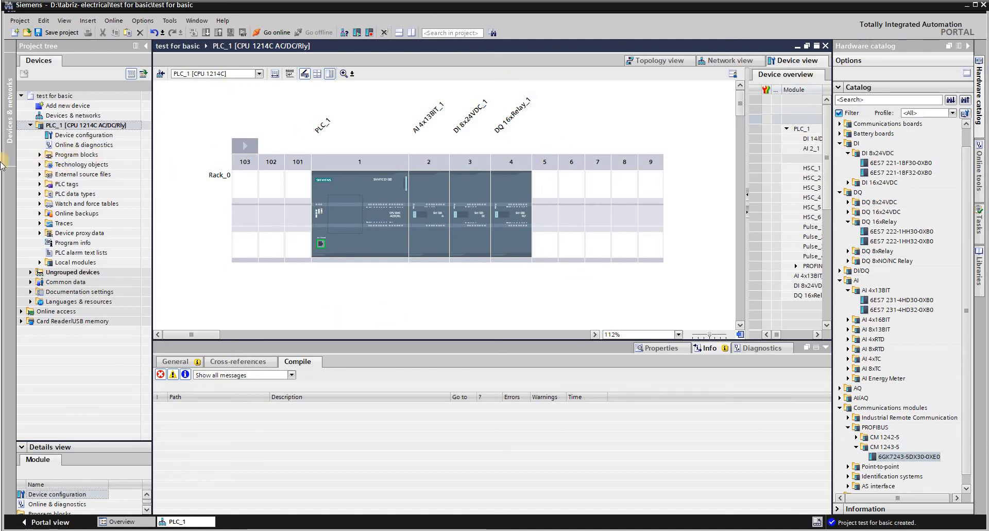
Open the Main [OB1] program block of PLC_1 in the program editor.
left_click(40, 155)
double_click(78, 174)
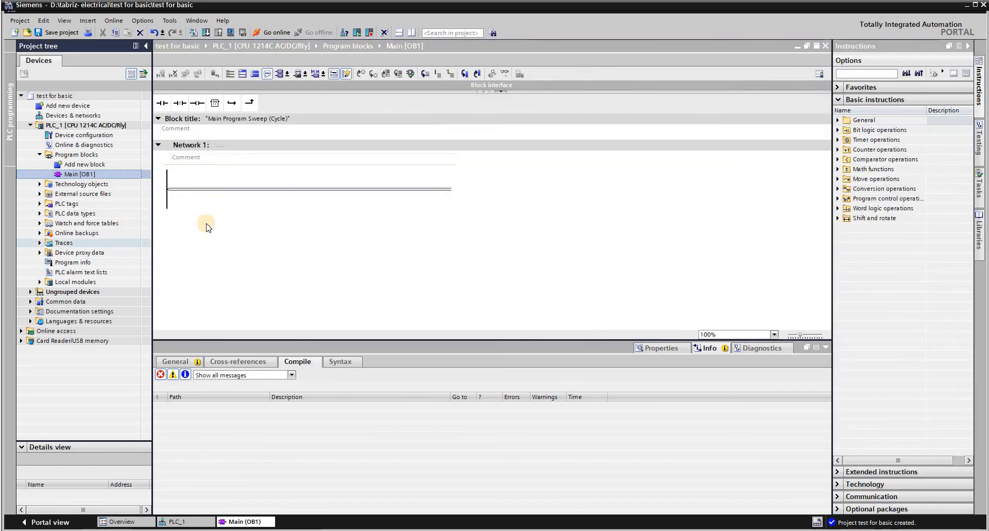
right_click(222, 190)
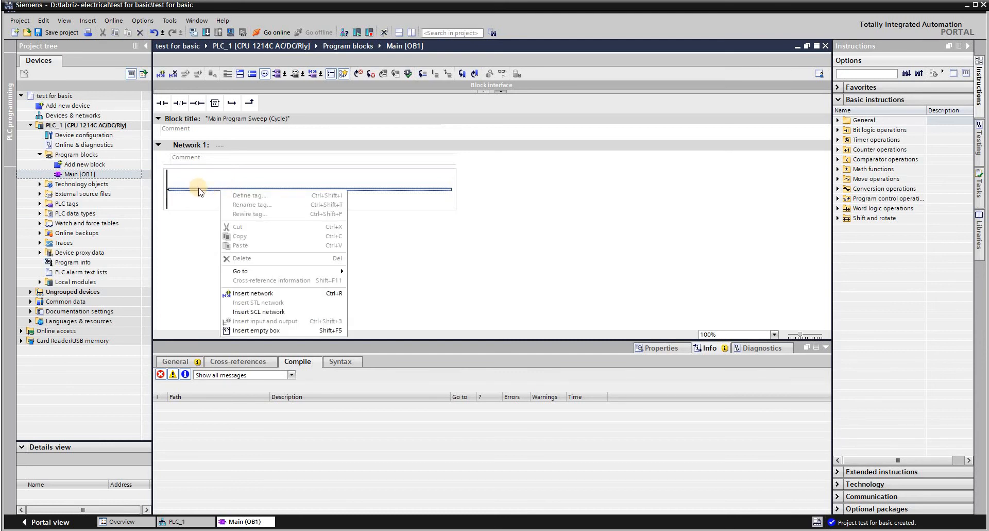
left_click(199, 191)
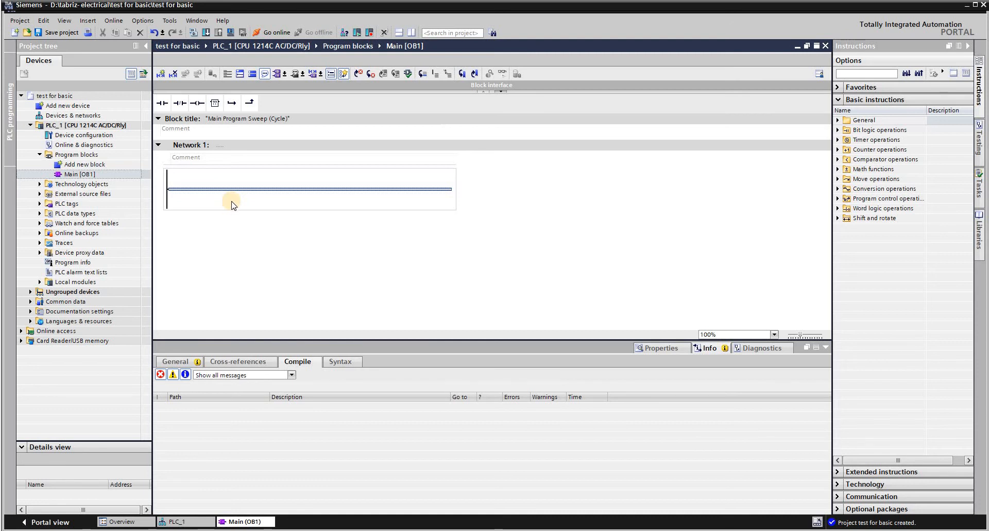
Add a new Function (FC) named Block_1 in LAD to the program blocks, with automatic numbering.
left_click(104, 162)
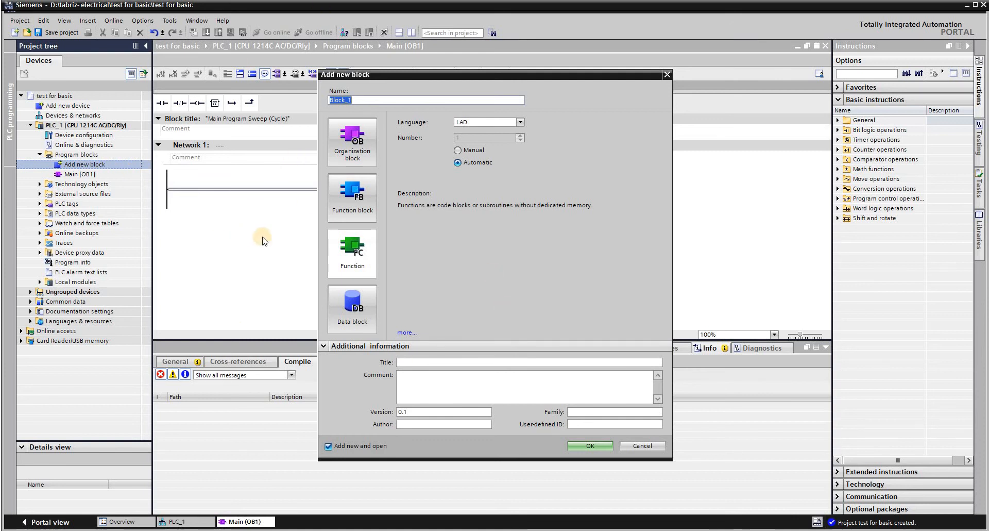
left_click(353, 255)
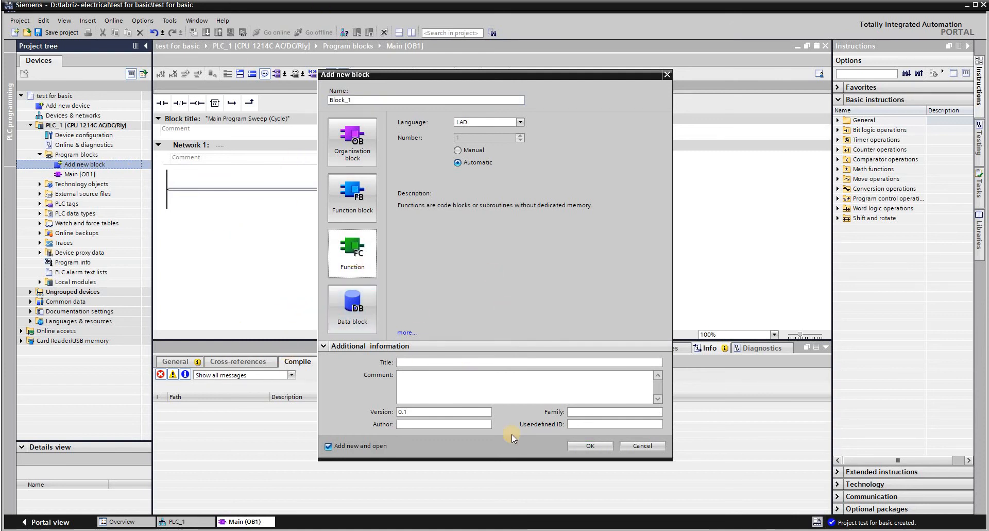
left_click(595, 445)
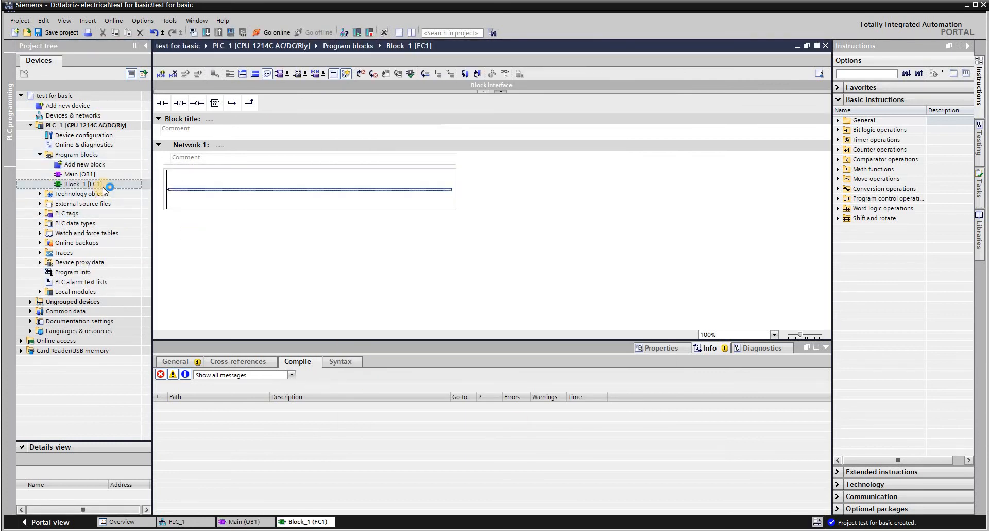
Rename the function Block_1 [FC1] as dfd.
right_click(103, 184)
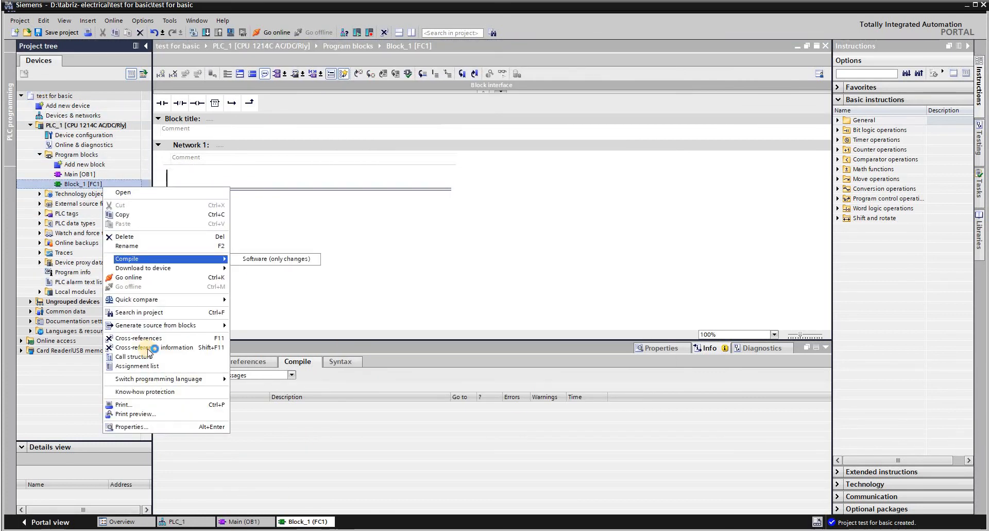
left_click(150, 246)
type("dfd")
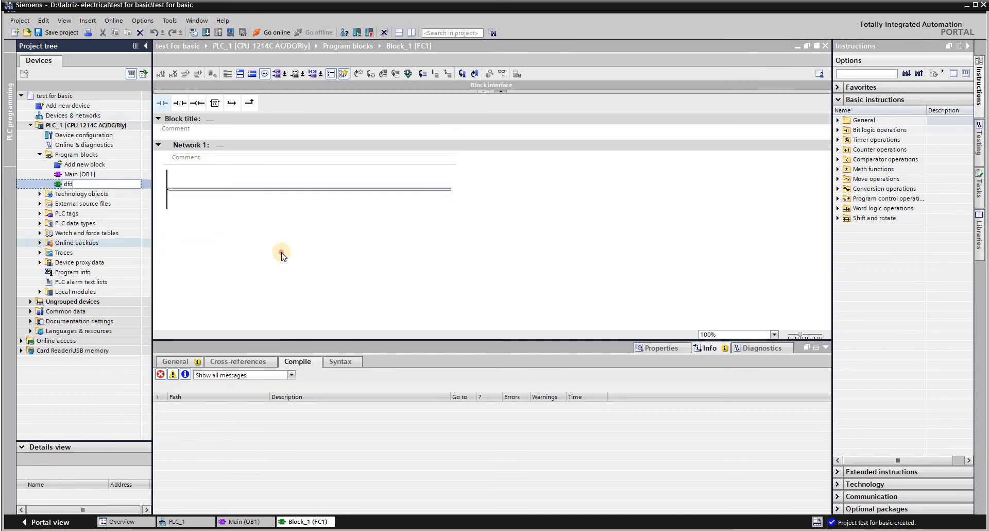
left_click(287, 249)
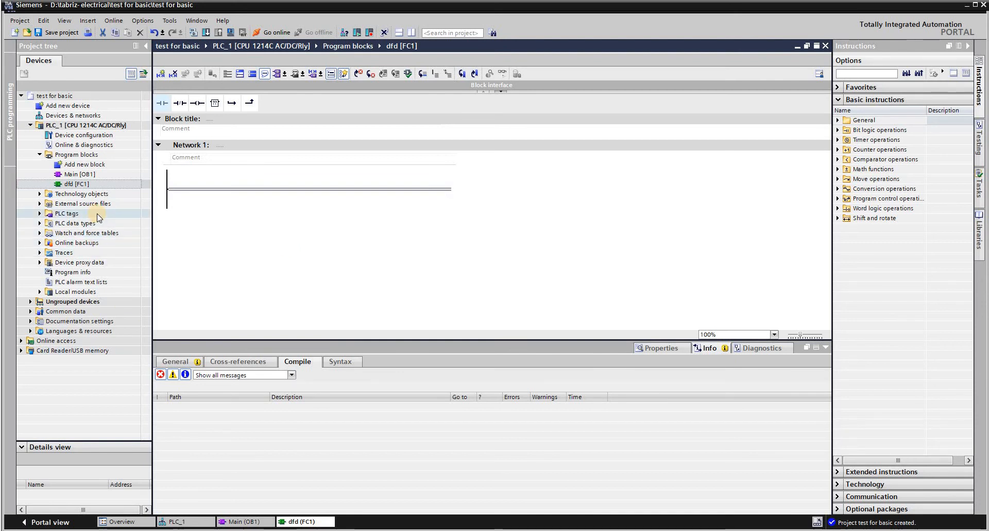
In the device configuration, set the IP address of the CPU's PROFINET interface to 192.168.0.20.
double_click(90, 134)
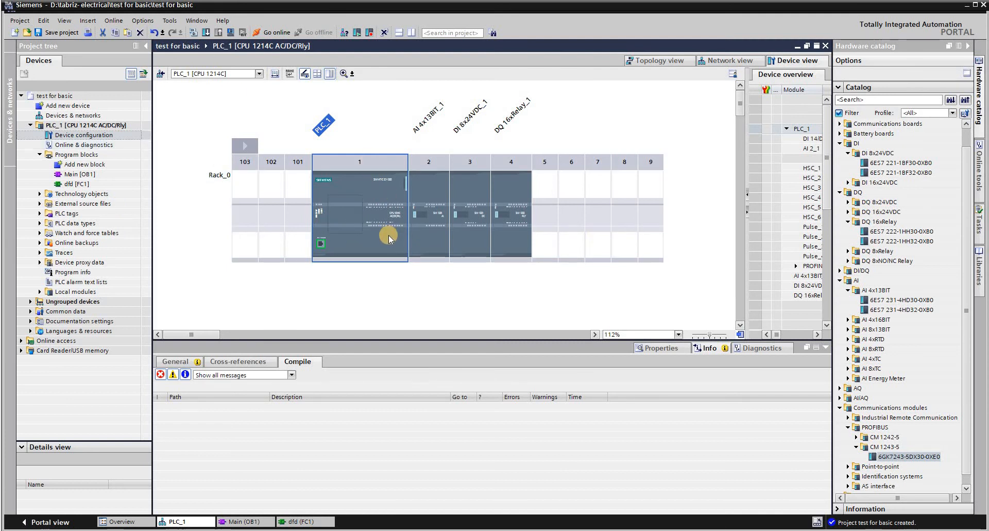
left_click(322, 243)
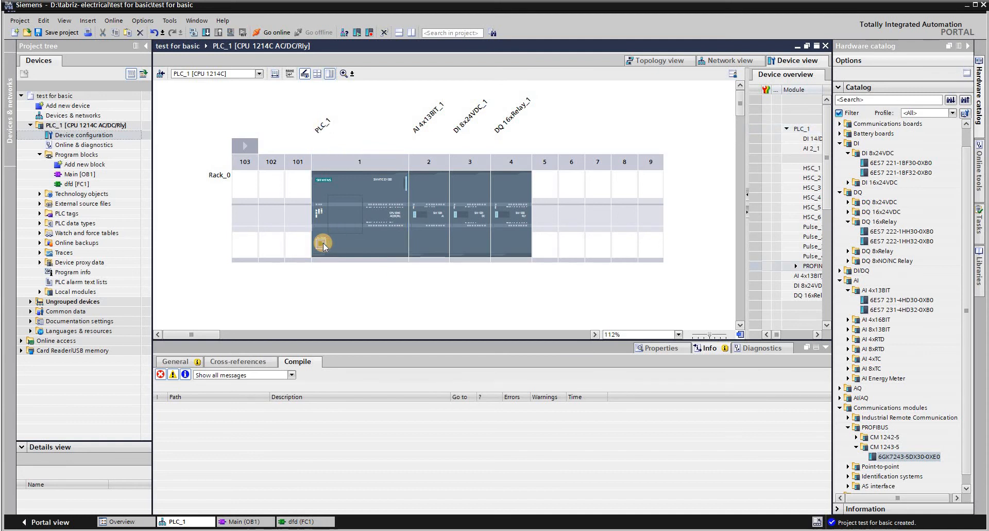
left_click(350, 250)
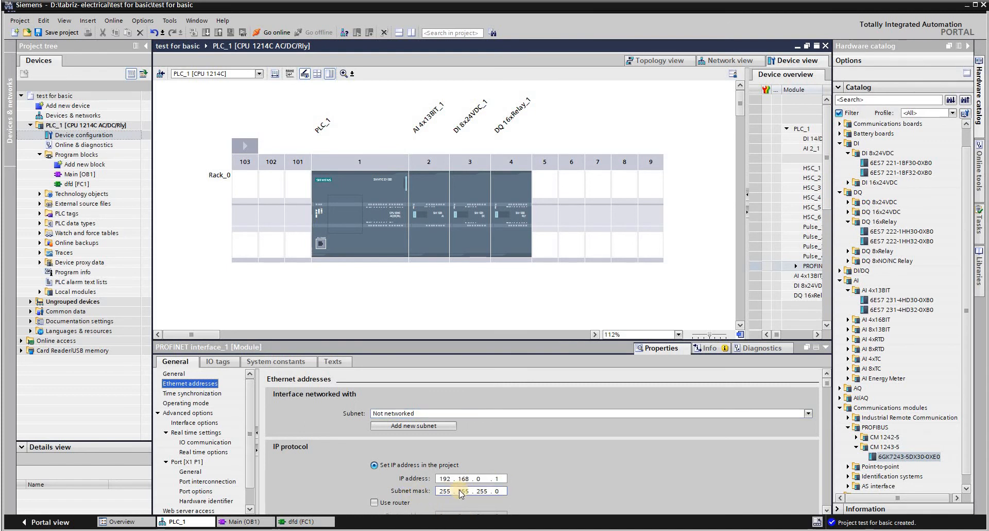
double_click(496, 478)
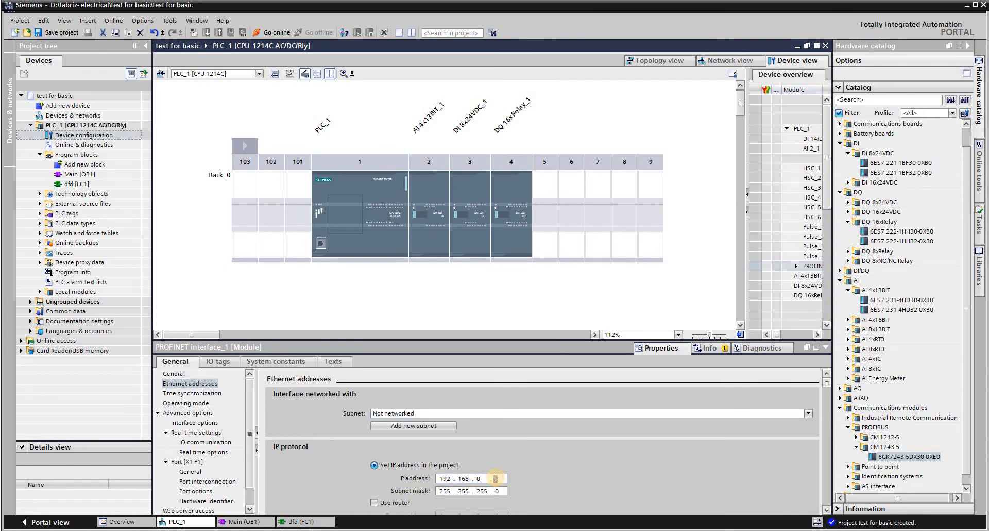
type("20")
key("Return")
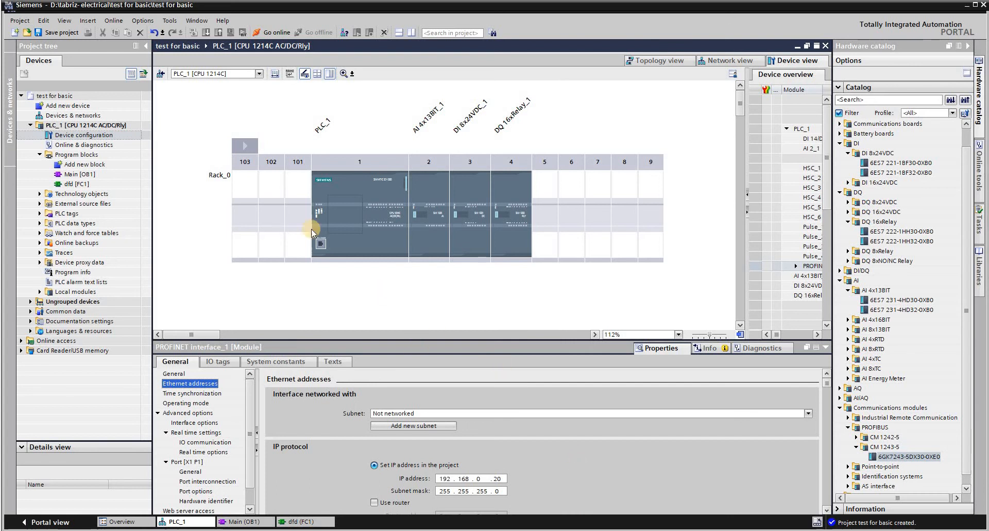
left_click(528, 176)
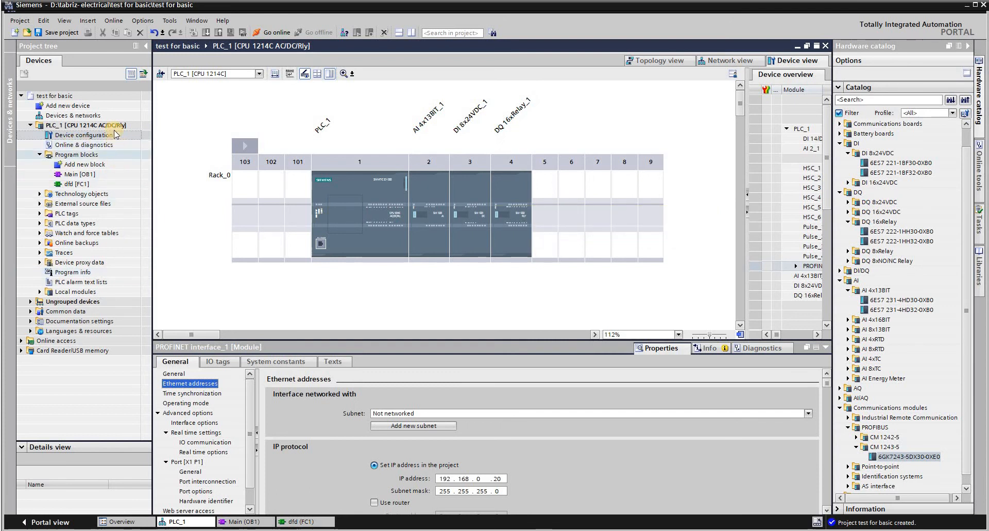
Add a new HMI device from the SIMATIC Basic Panel 7" displays: KTP700 Basic DP, article 6AV2 123-2GA03-0AX0.
double_click(60, 106)
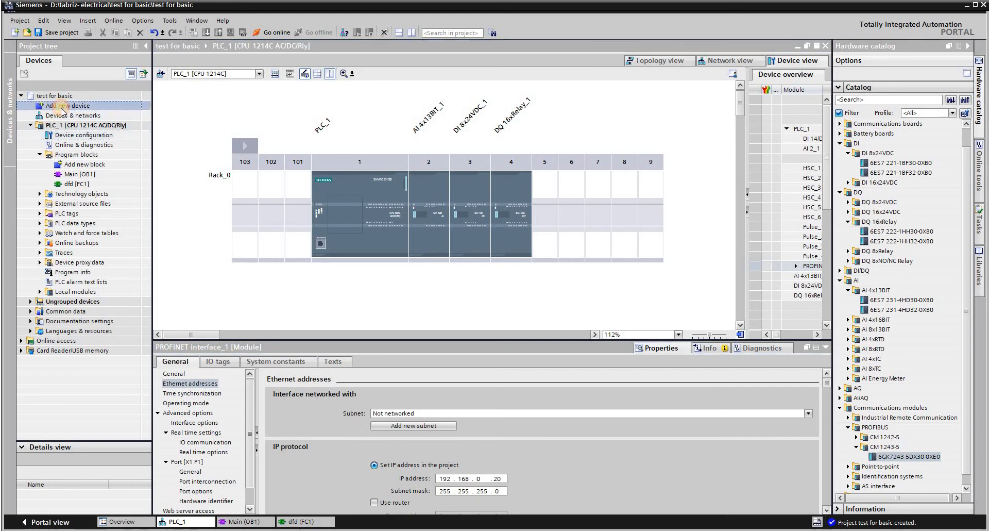
left_click(342, 216)
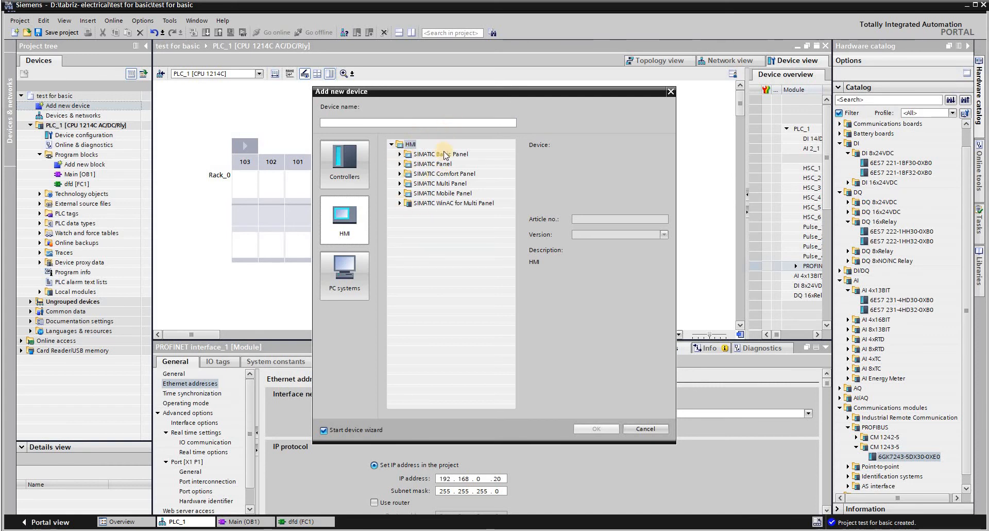
left_click(400, 155)
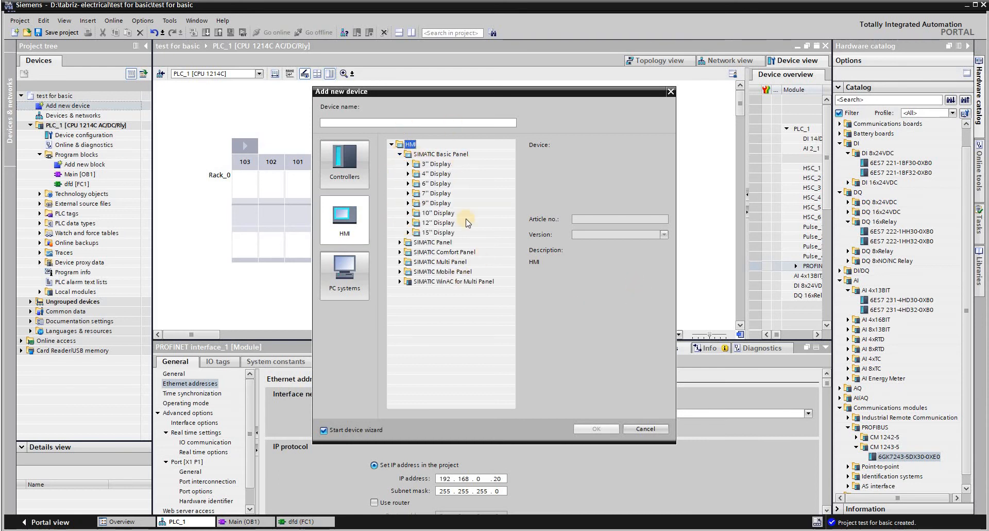
left_click(408, 193)
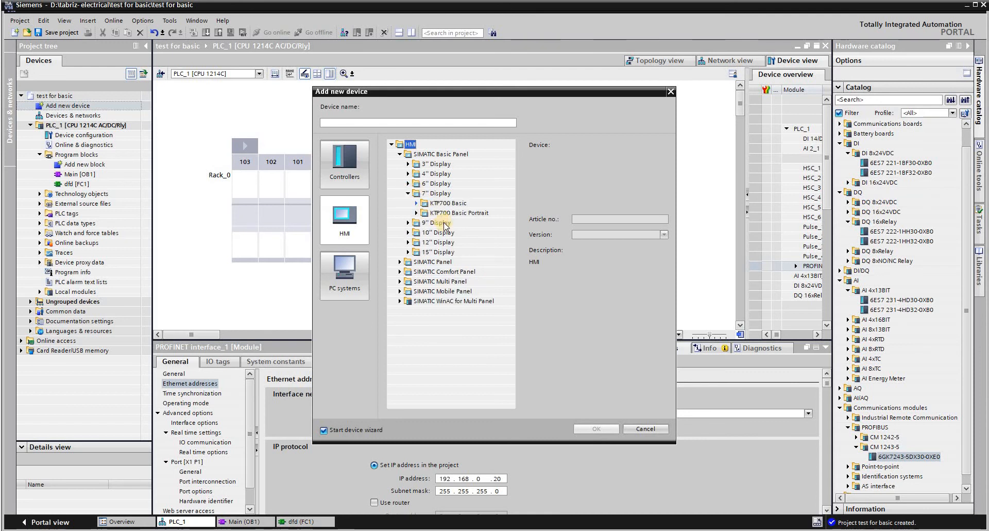
left_click(417, 203)
double_click(451, 214)
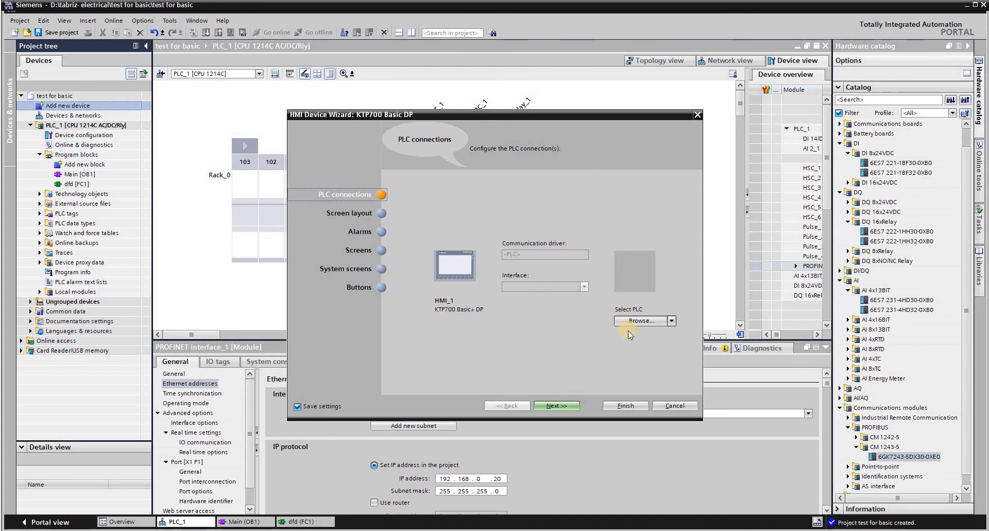
Connect HMI_1 to PLC_1 in the HMI device wizard and finish it with the default screen, alarm and button settings.
left_click(672, 321)
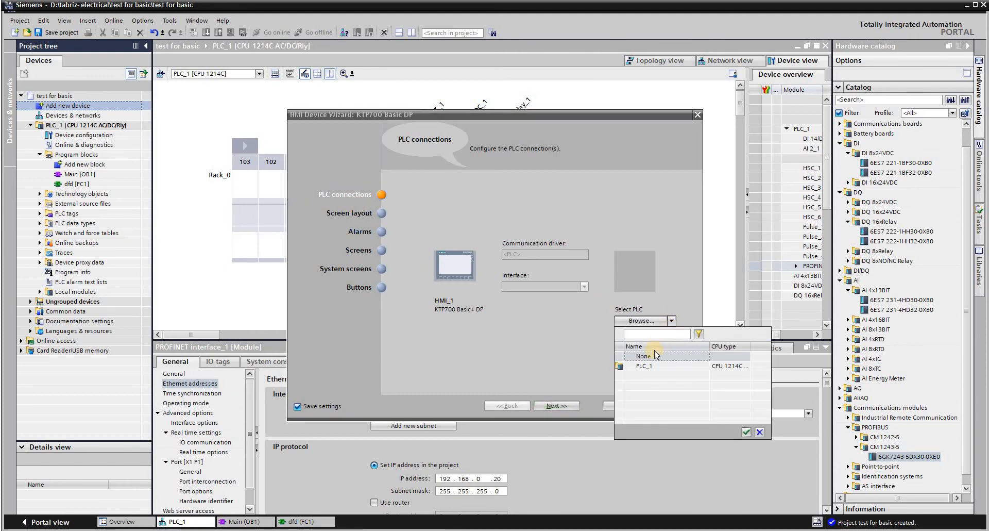
left_click(747, 432)
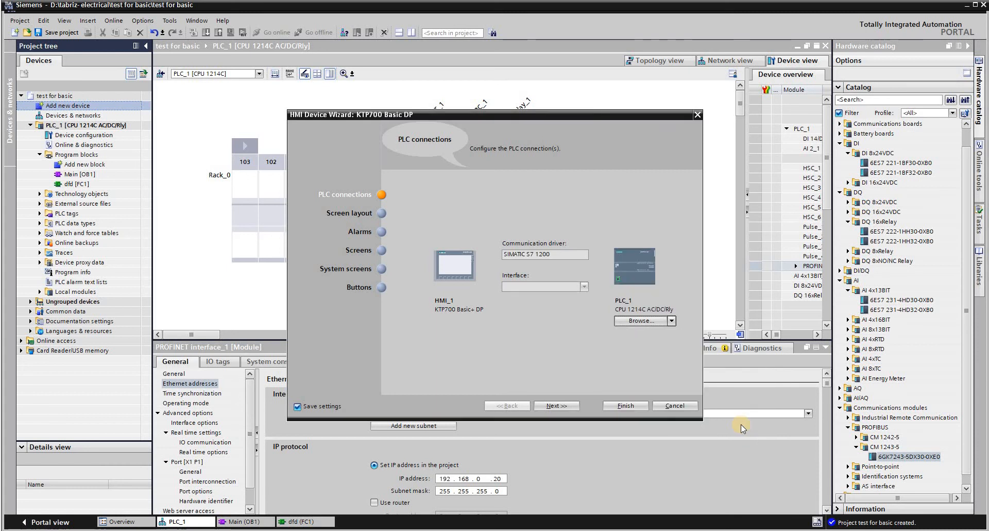
left_click(547, 404)
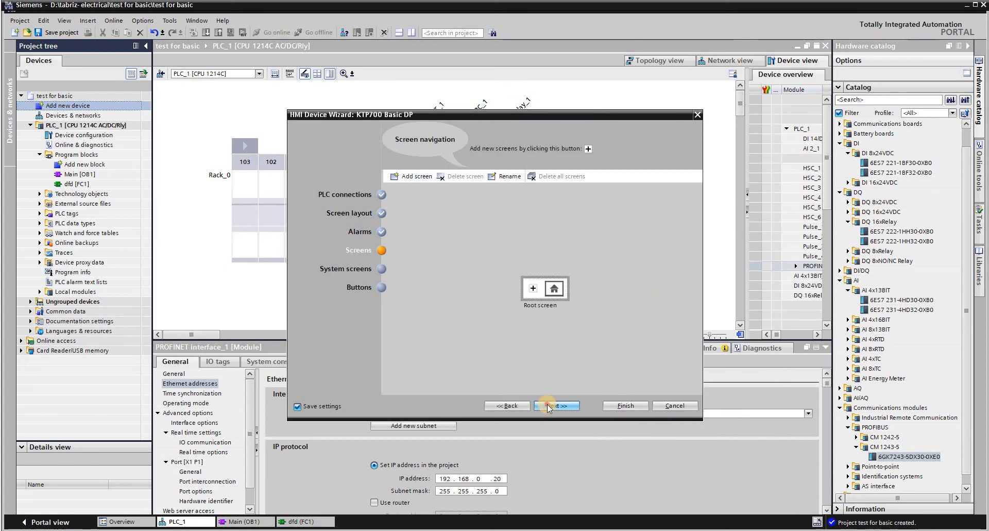
left_click(547, 405)
left_click(547, 405)
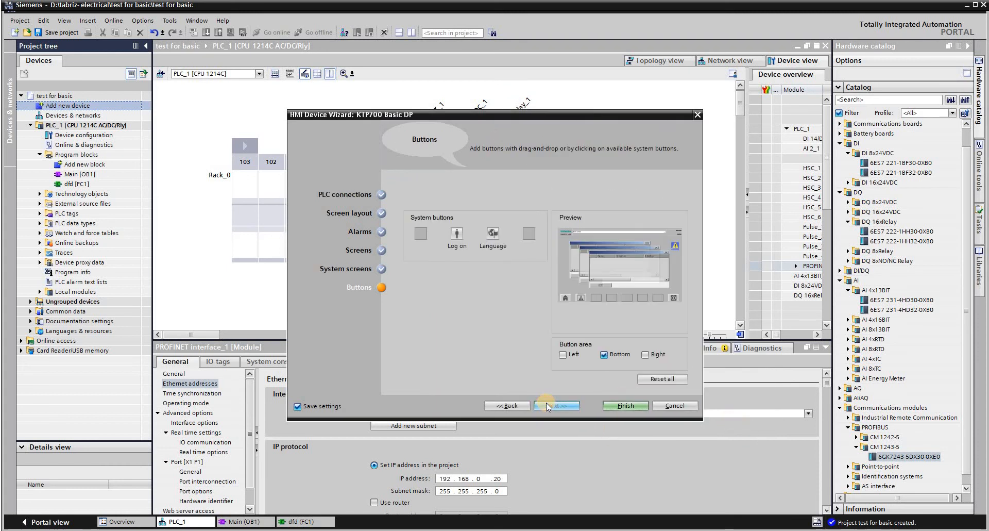
left_click(624, 405)
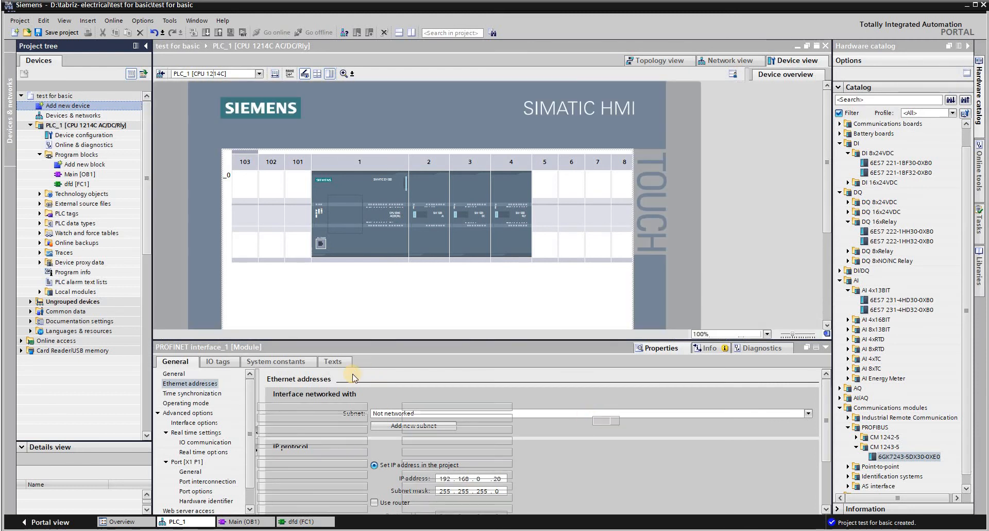
scroll(468, 253, "down", 5)
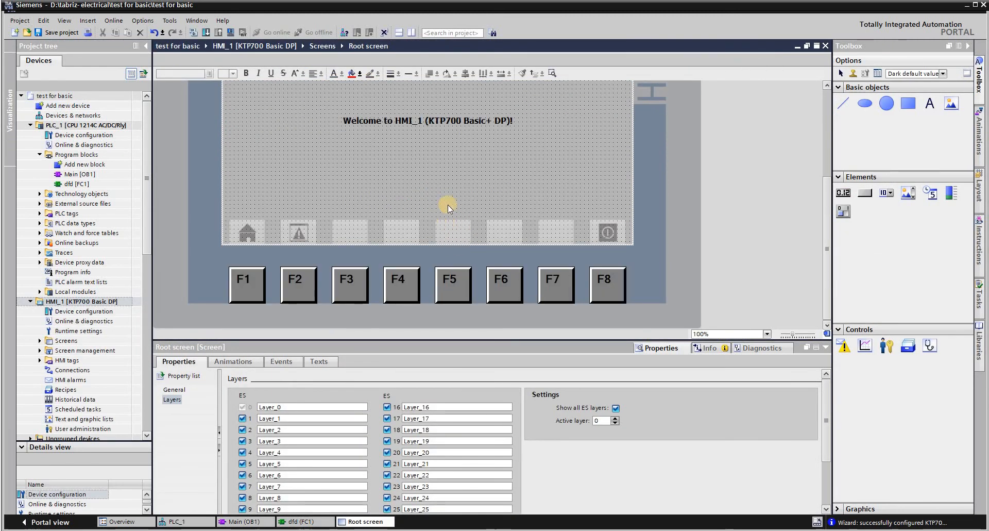
scroll(471, 268, "up", 5)
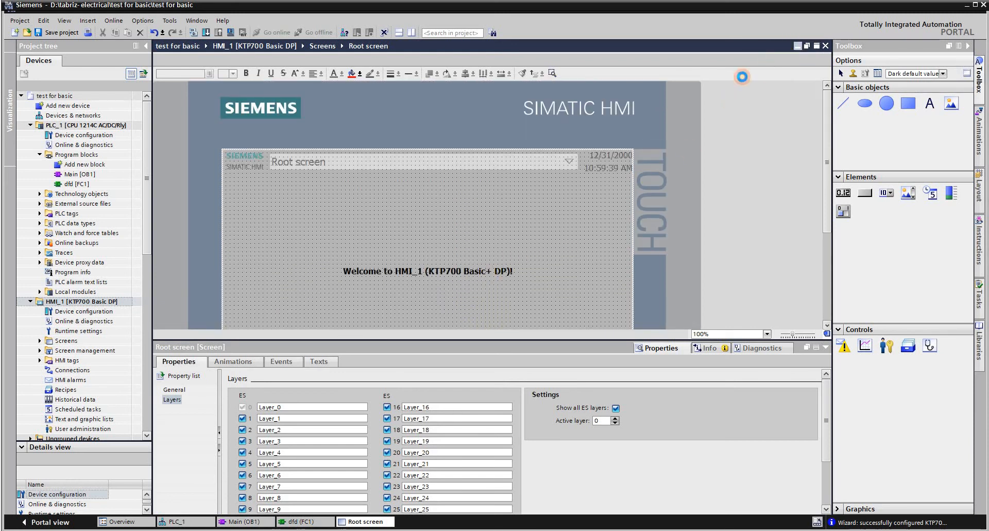
In the network view, try to link the PROFINET interface of PLC_1 to the interface of HMI_1.
double_click(98, 135)
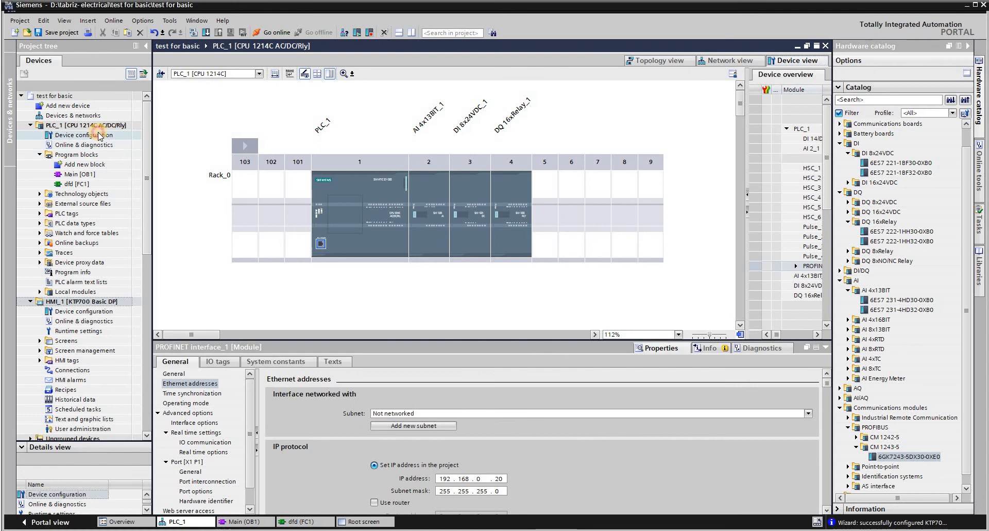
left_click(723, 60)
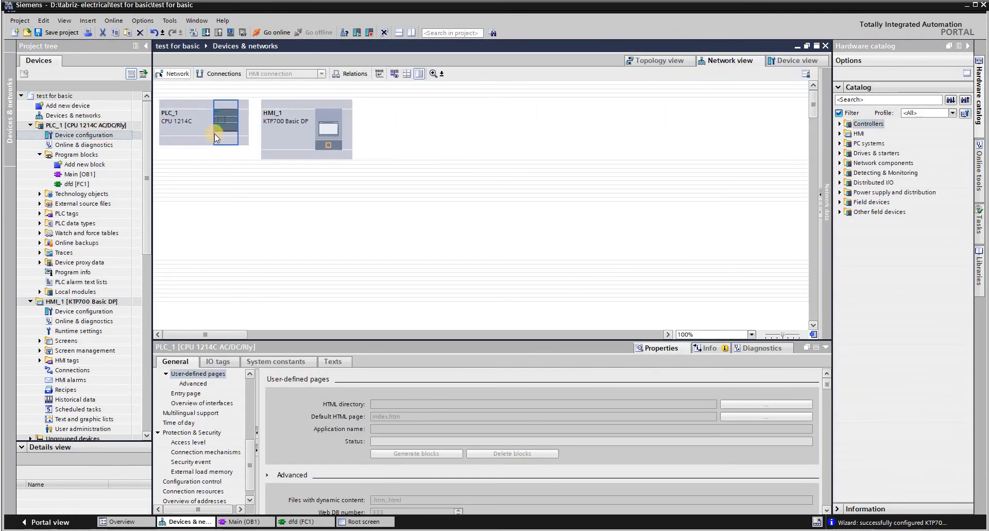
left_click_drag(217, 127, 329, 146)
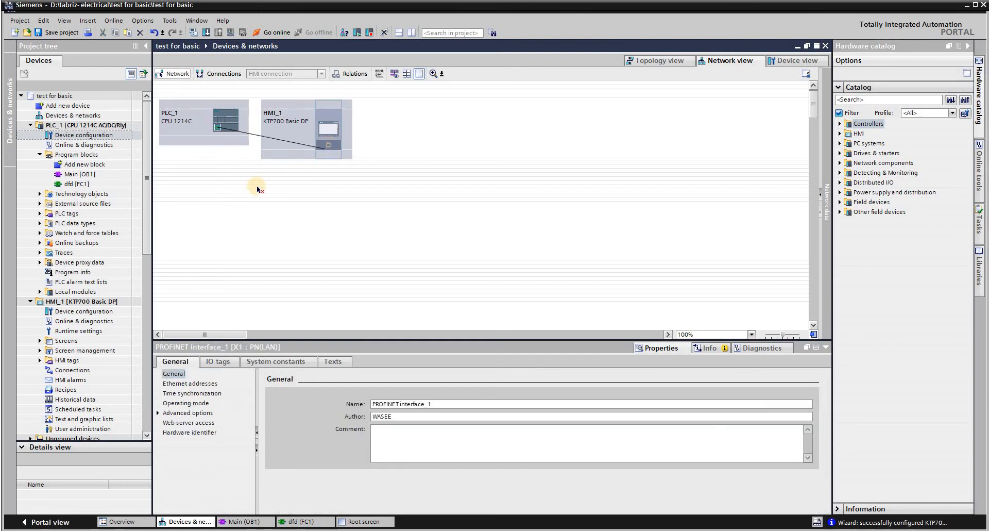
left_click(400, 159)
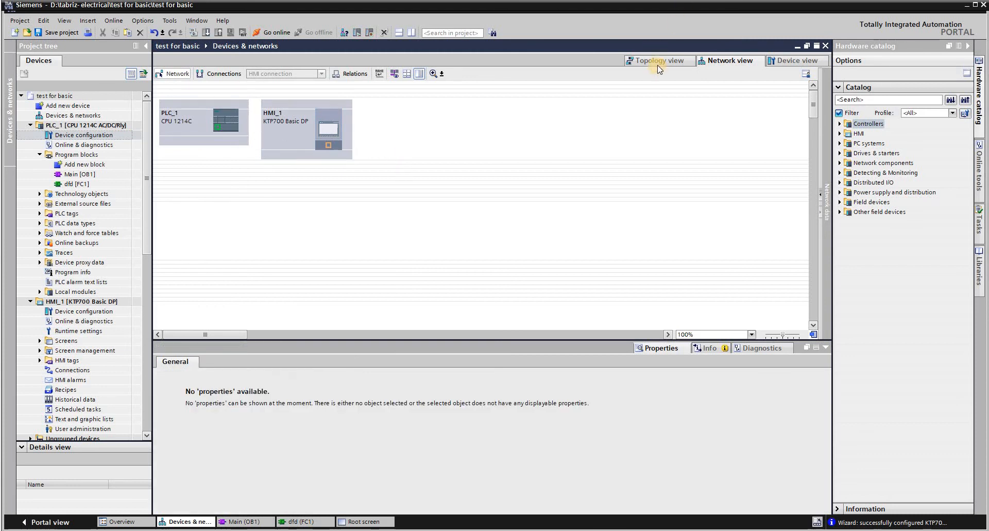
Add a new subnet to the PROFINET interface of PLC_1 in its Ethernet addresses settings.
left_click(658, 61)
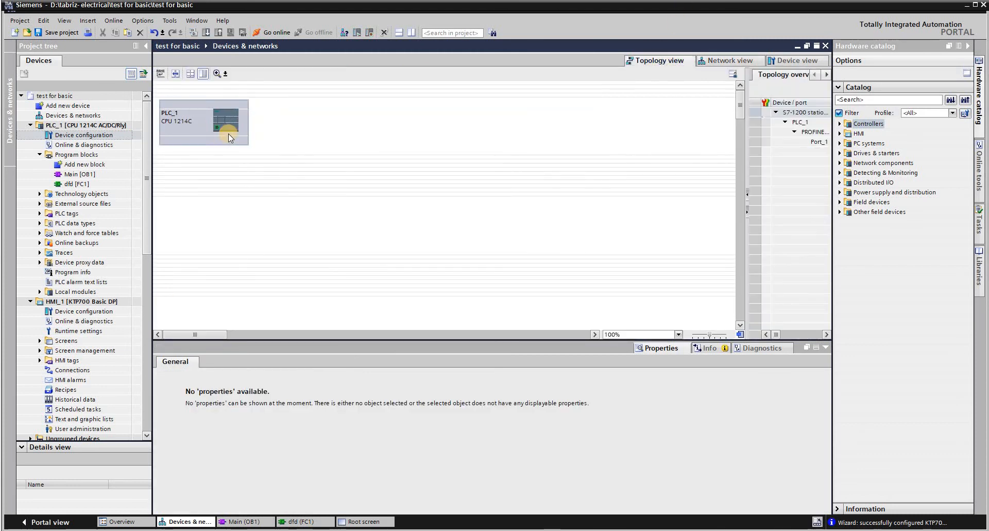
double_click(228, 134)
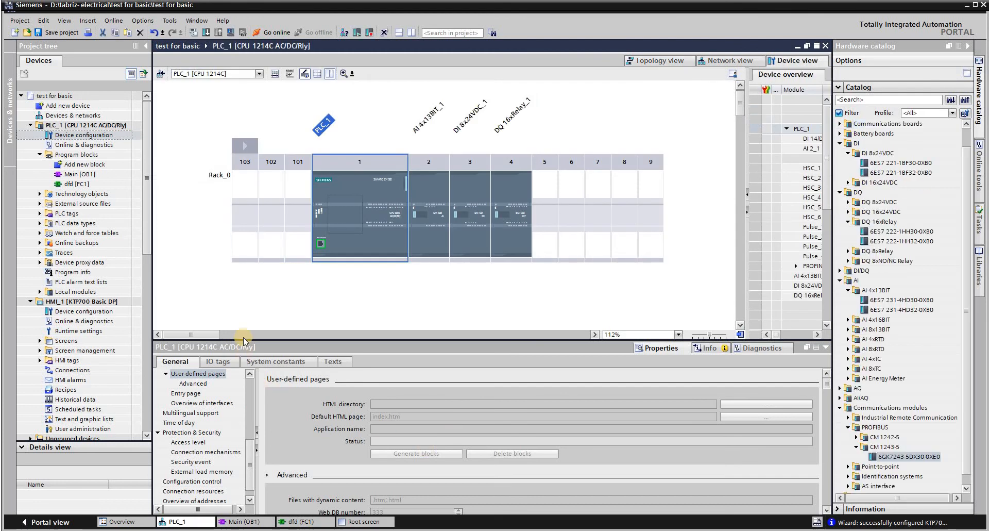
left_click(321, 243)
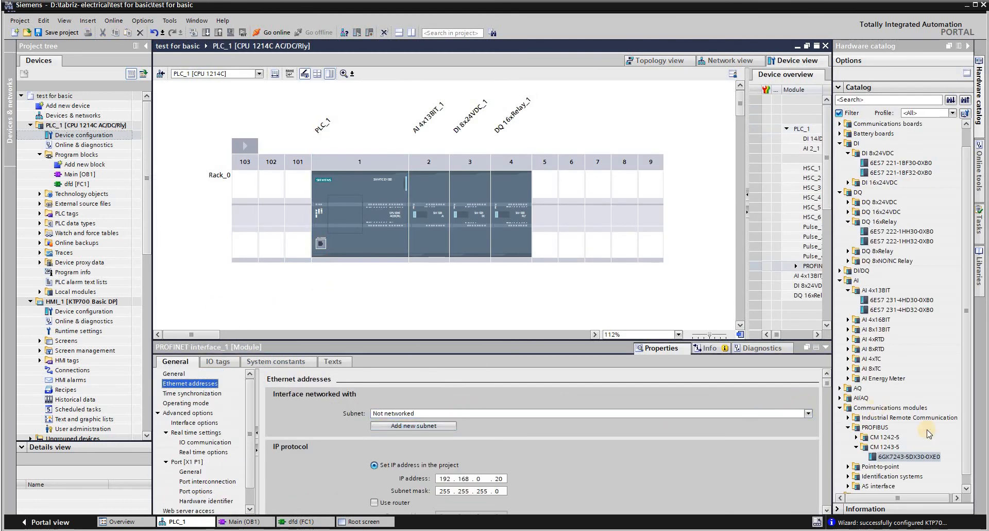
left_click(809, 414)
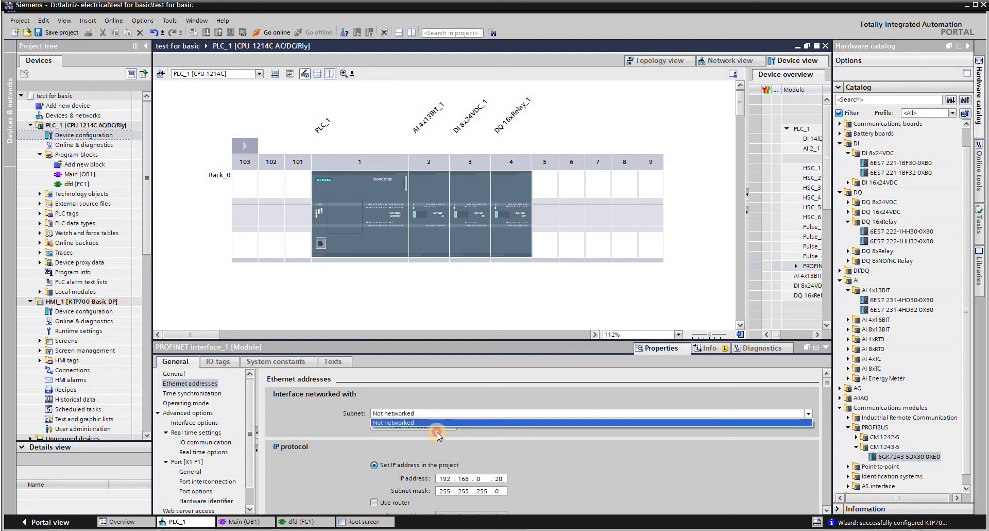
left_click(427, 429)
left_click(427, 426)
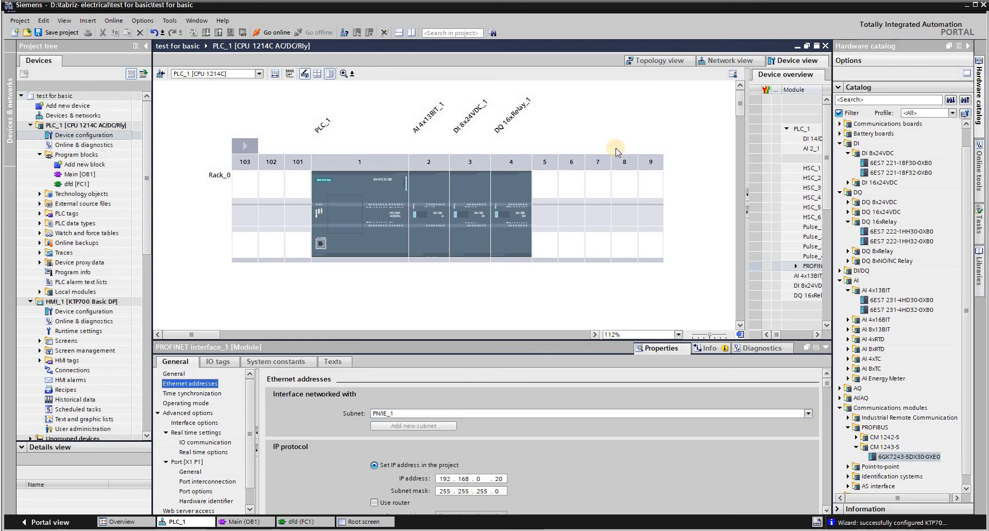
left_click(423, 315)
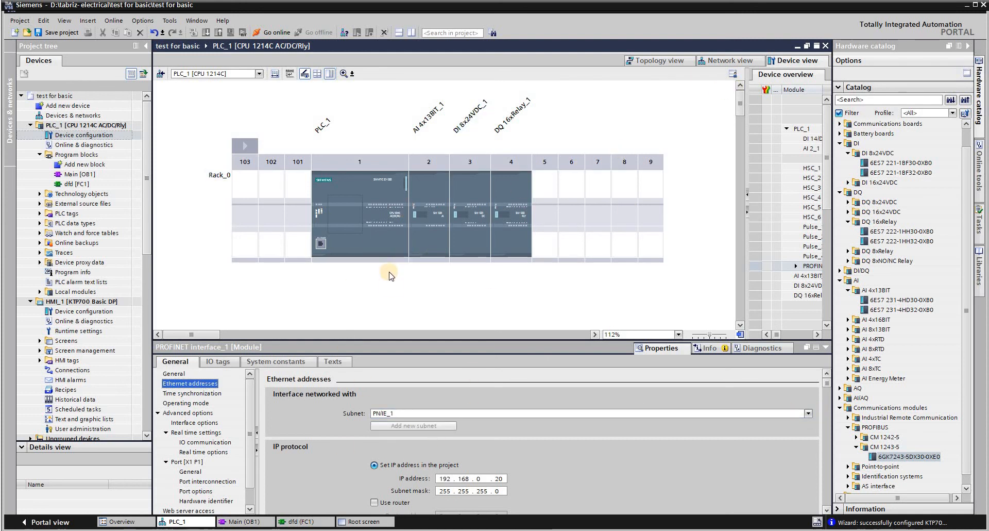
Check how PLC_1, HMI_1 and the new subnet are connected in the network and topology views.
left_click(718, 62)
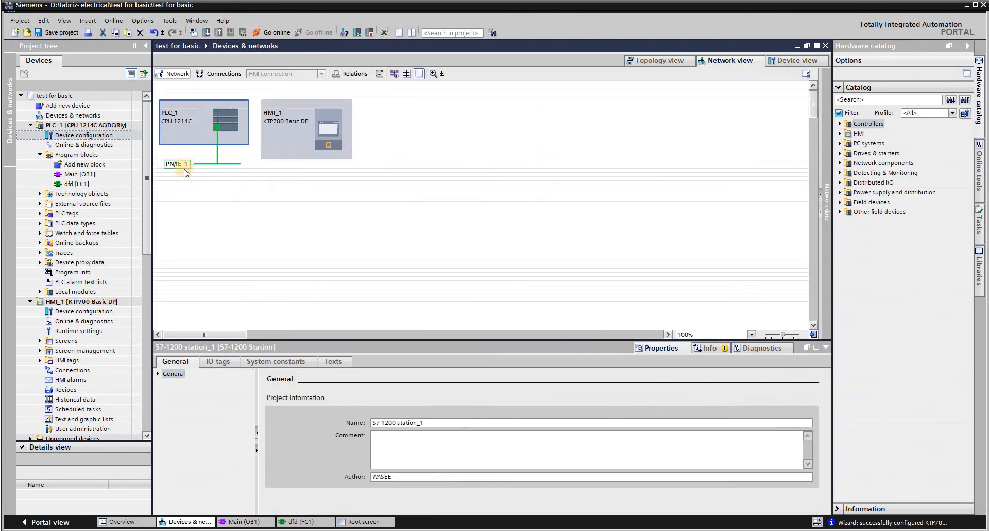
left_click_drag(182, 164, 661, 60)
left_click(660, 61)
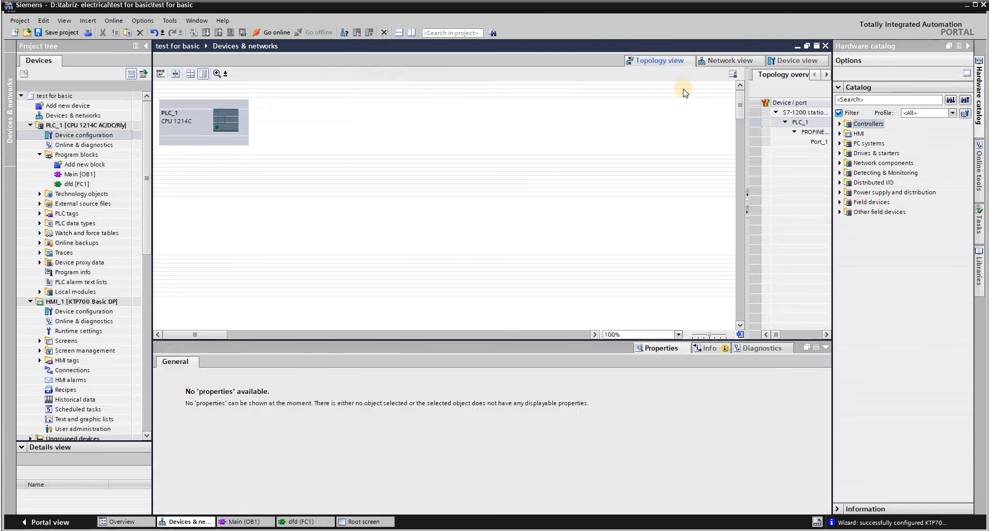
left_click(730, 61)
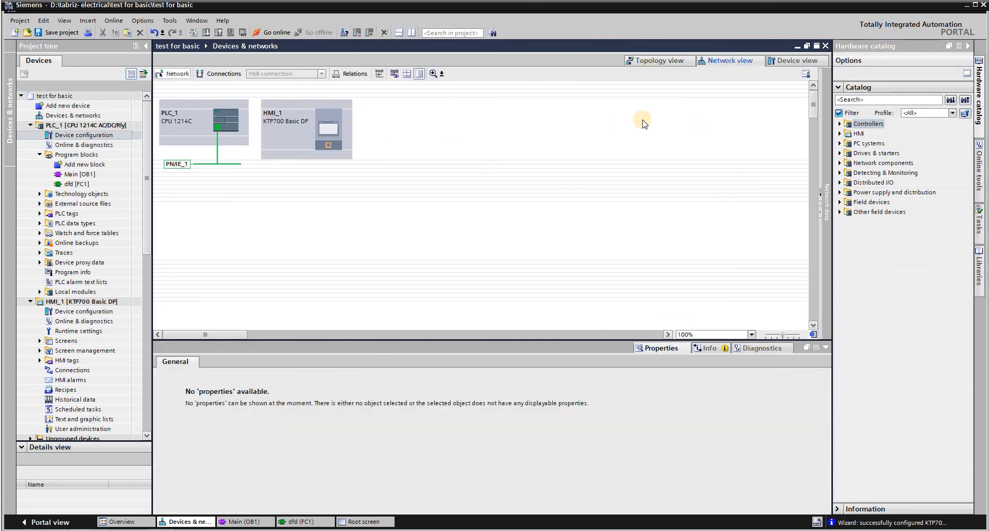
left_click(797, 60)
Open the device configuration of HMI_1 and inspect the panel's communication interface and device description.
left_click(364, 521)
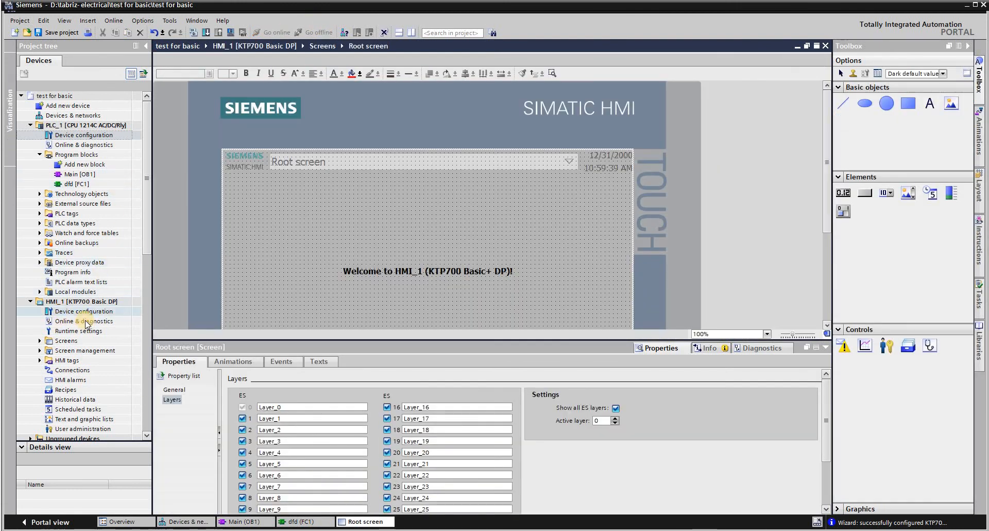
double_click(84, 311)
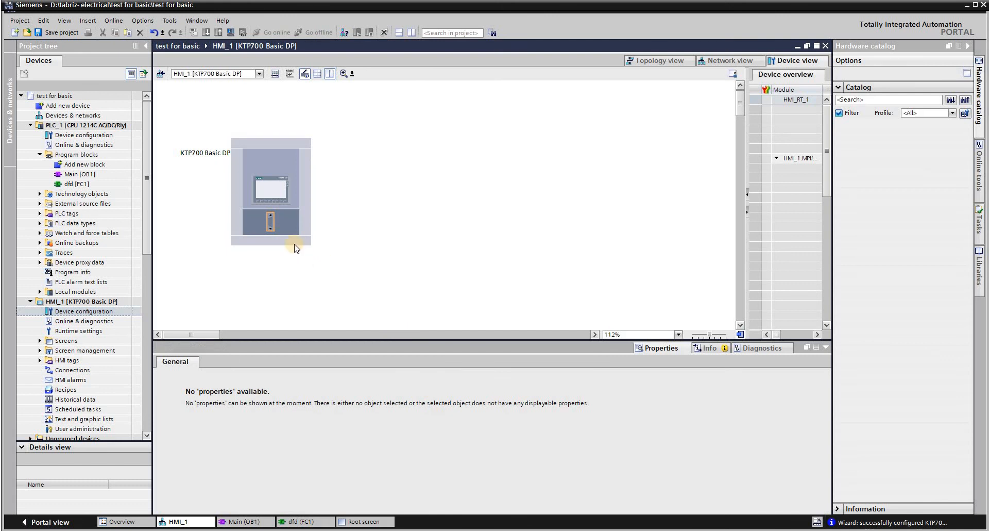
left_click(273, 227)
left_click(267, 223)
left_click(284, 197)
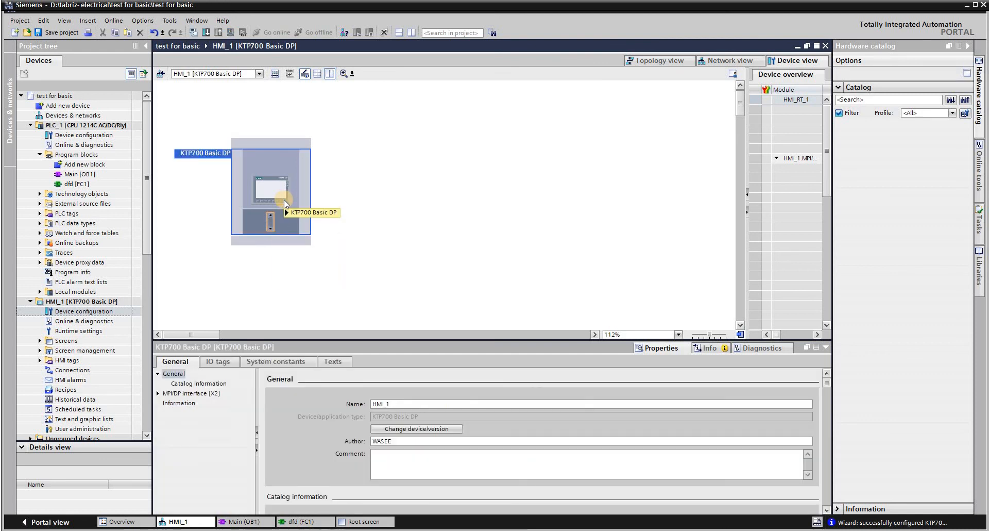
mouse_move(283, 200)
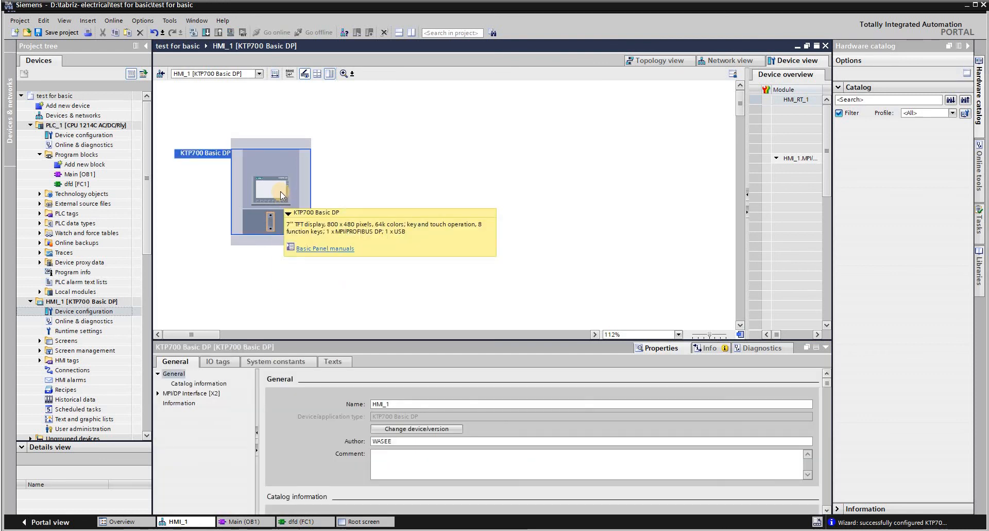
right_click(280, 186)
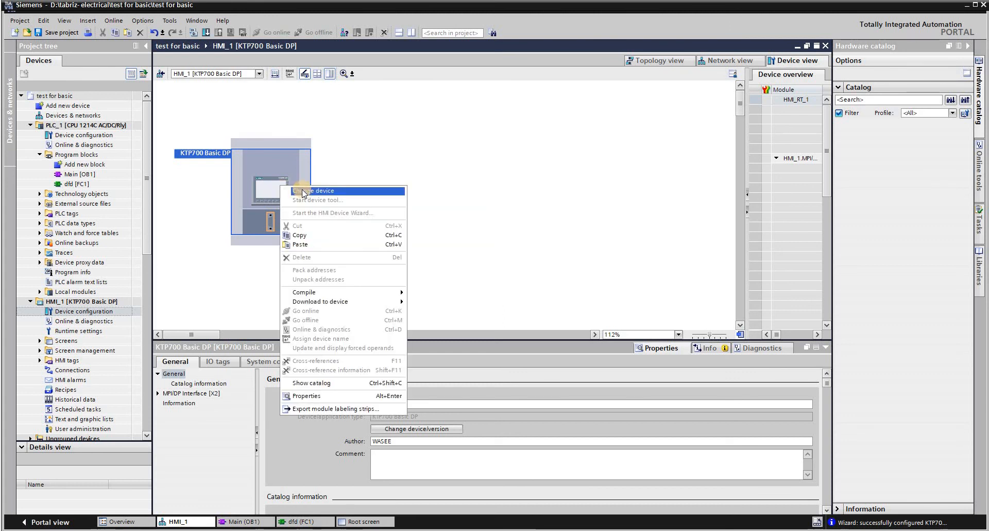
left_click(442, 127)
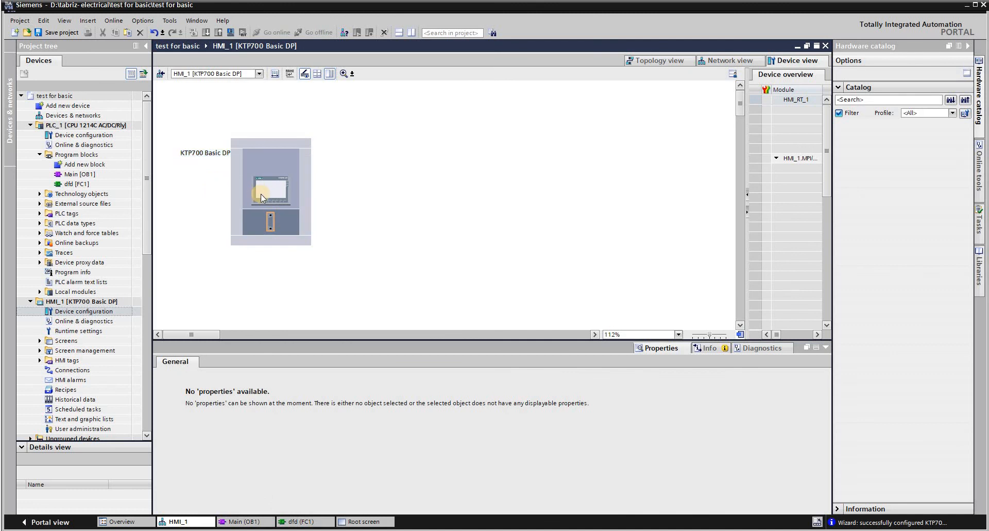
Change the HMI_1 device to the 7-inch KTP700 Basic panel with article number 6AV2 123-2GB03-0AX0.
right_click(259, 192)
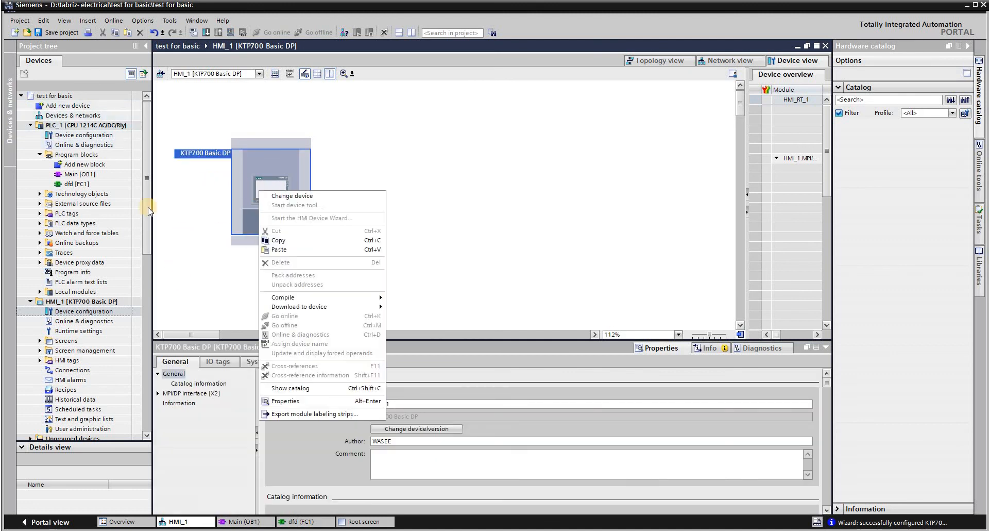
left_click(289, 196)
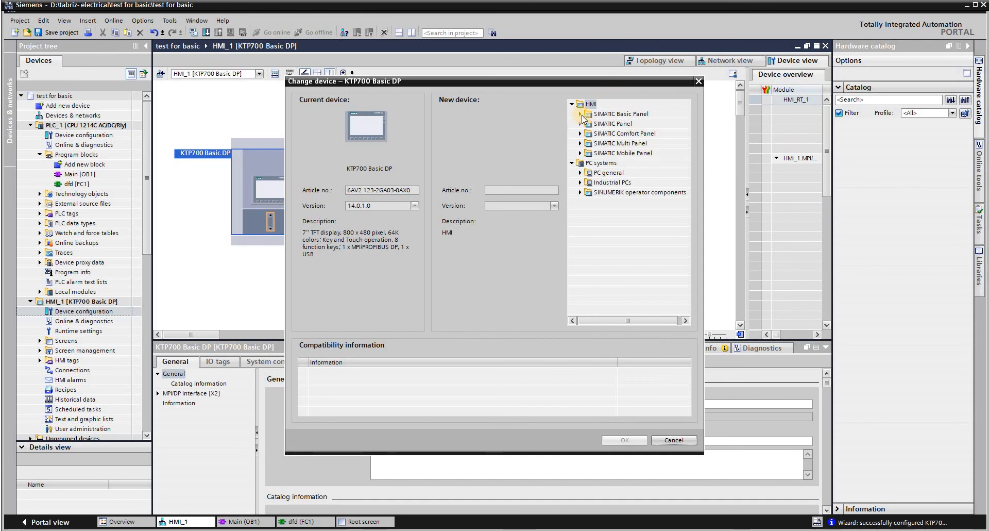
left_click(582, 114)
left_click(588, 153)
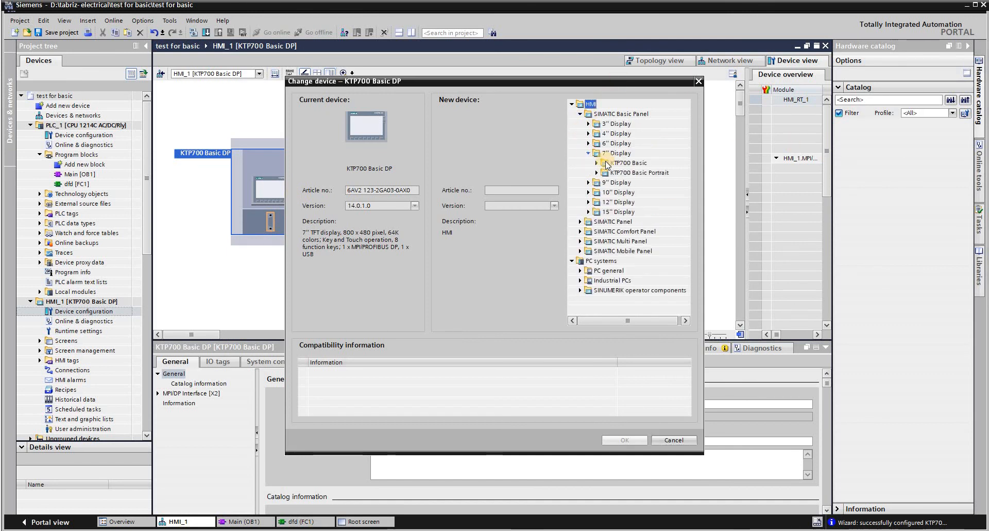
left_click(597, 163)
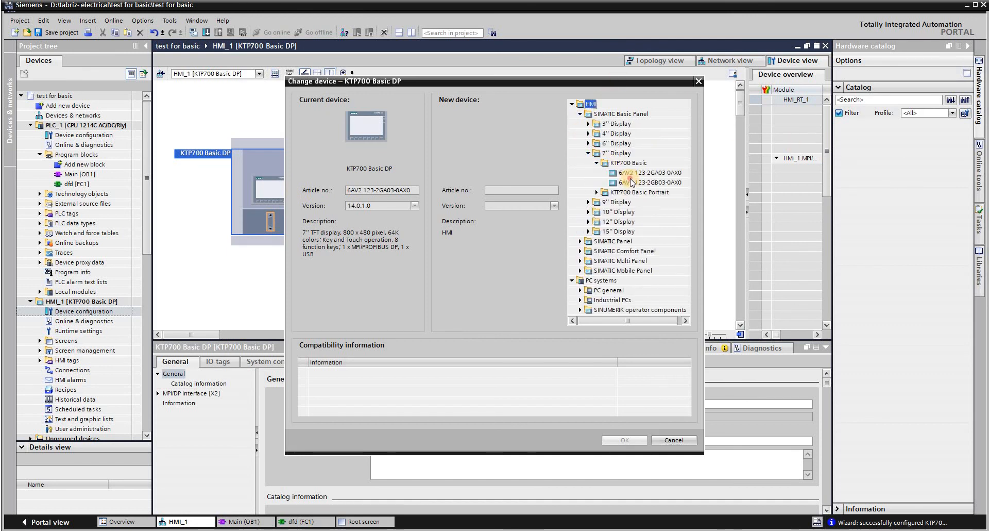
double_click(631, 182)
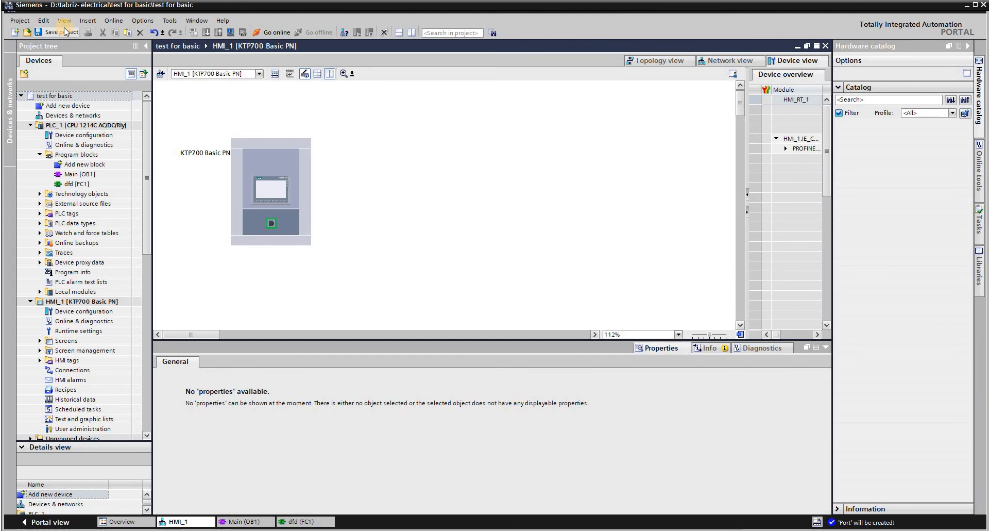
Connect the PROFINET interfaces of PLC_1 and HMI_1 in the network view, and link their ports in the topology view.
left_click(724, 59)
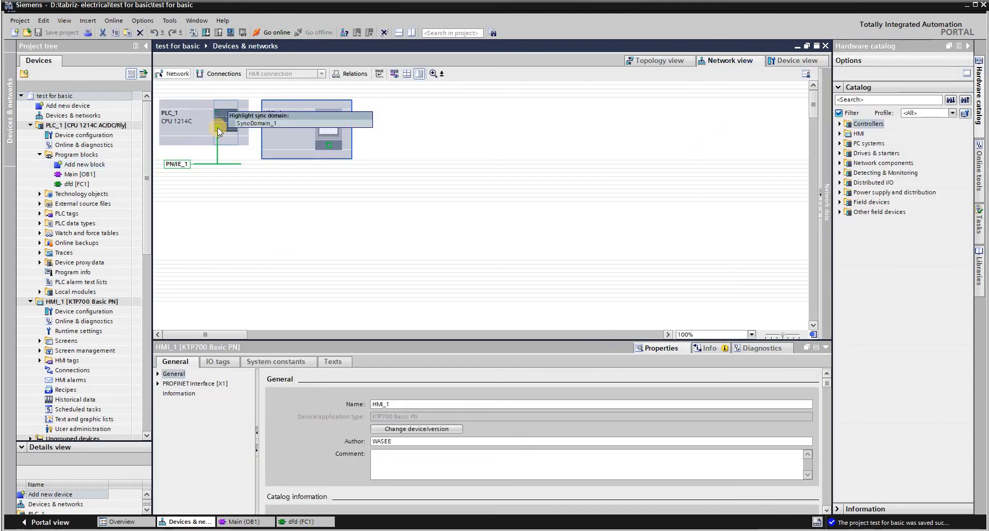
mouse_move(218, 127)
left_mouse_down()
mouse_move(336, 160)
mouse_move(328, 145)
left_mouse_up()
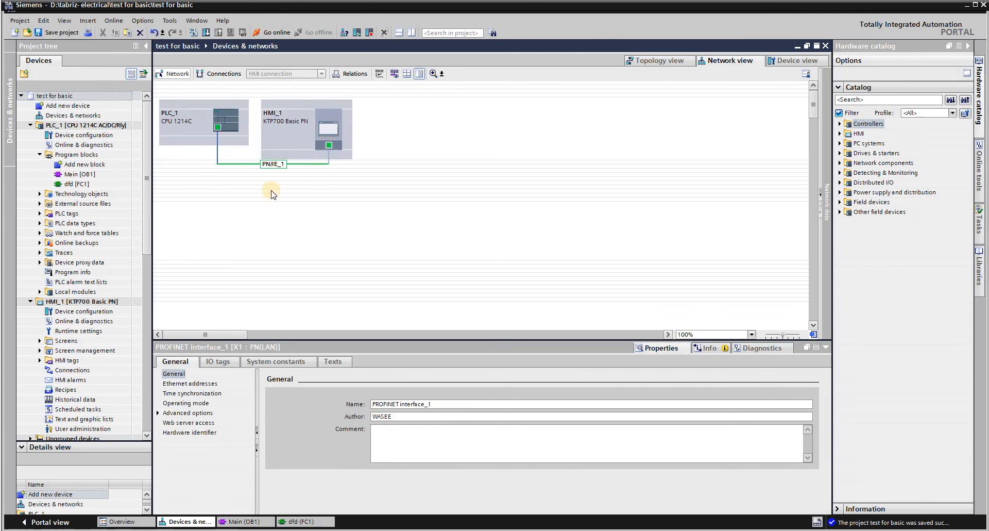
left_click(659, 59)
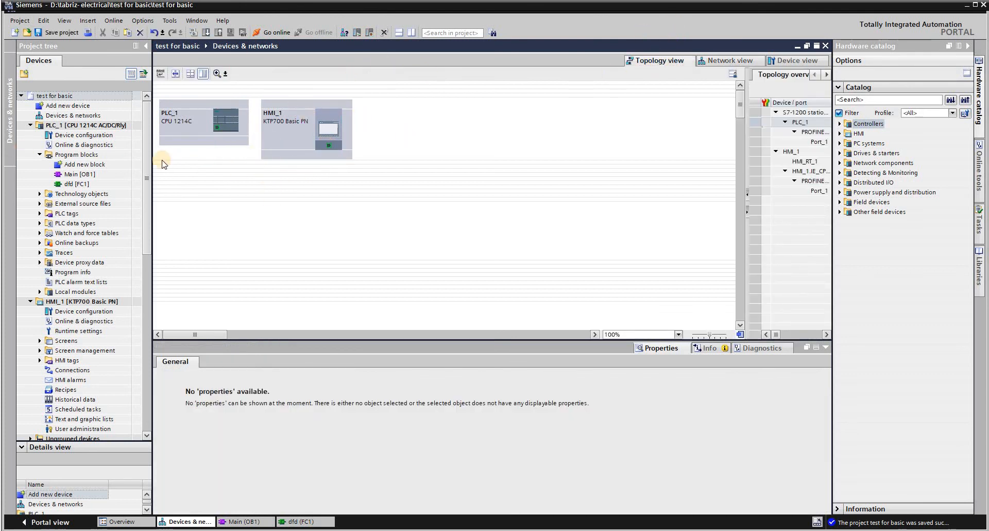
mouse_move(218, 127)
left_mouse_down()
mouse_move(276, 159)
mouse_move(333, 149)
left_mouse_up()
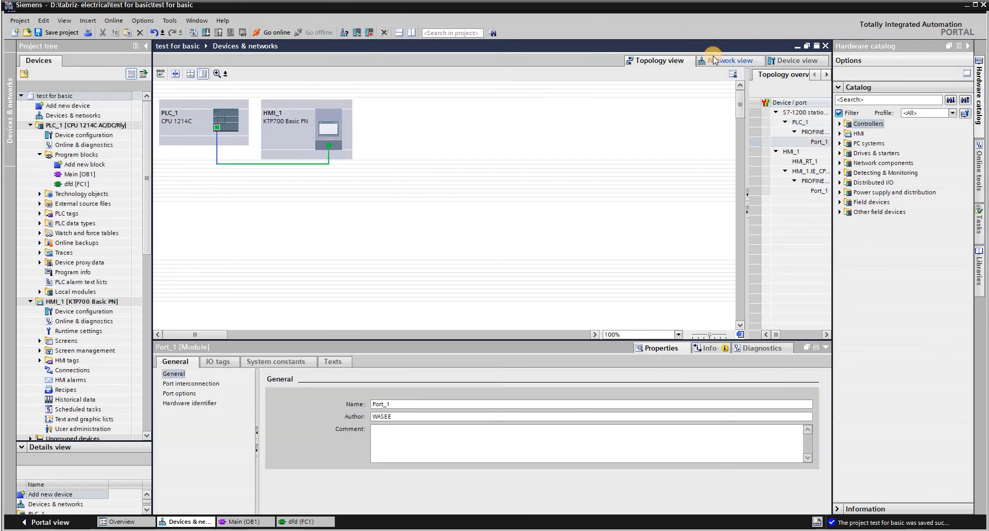
Review the PLC_1 to HMI_1 connection in the network view and open the device view of PLC_1.
left_click(715, 60)
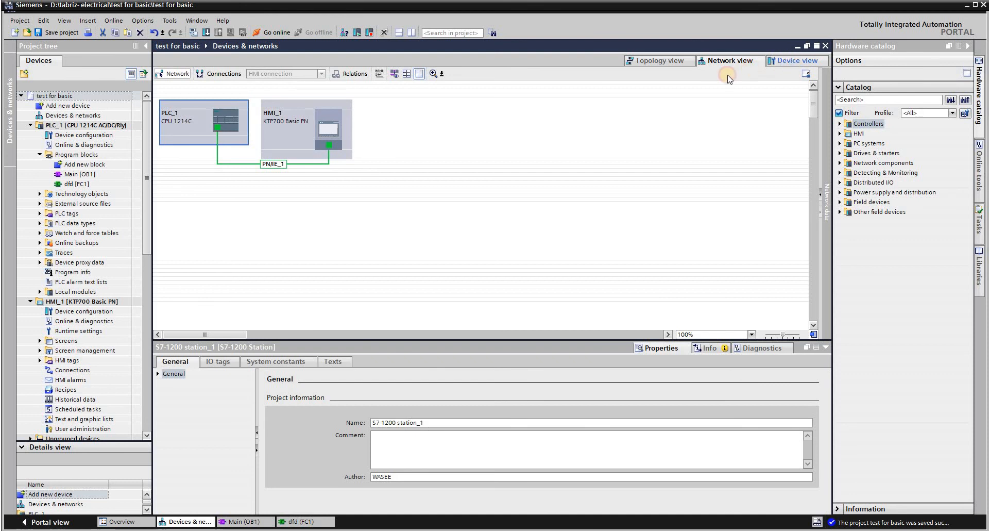
left_click(792, 61)
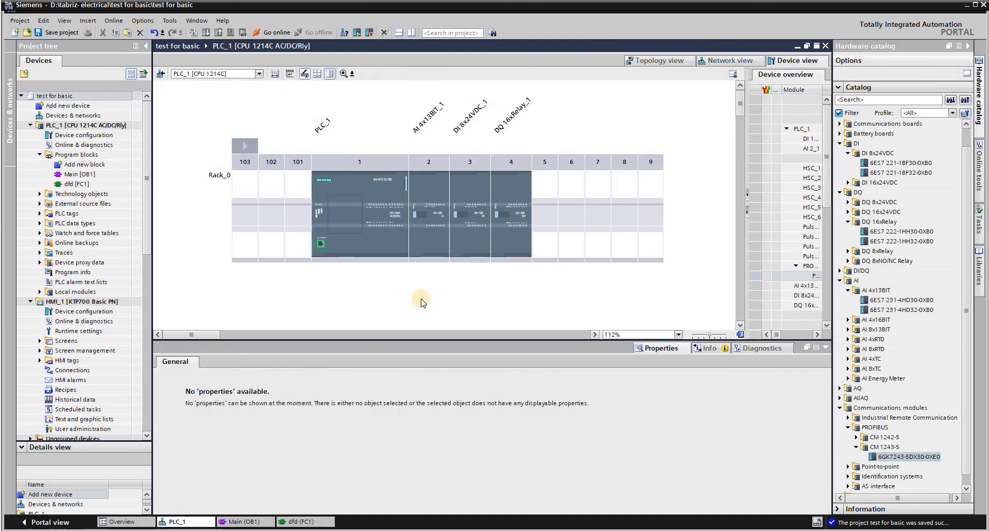